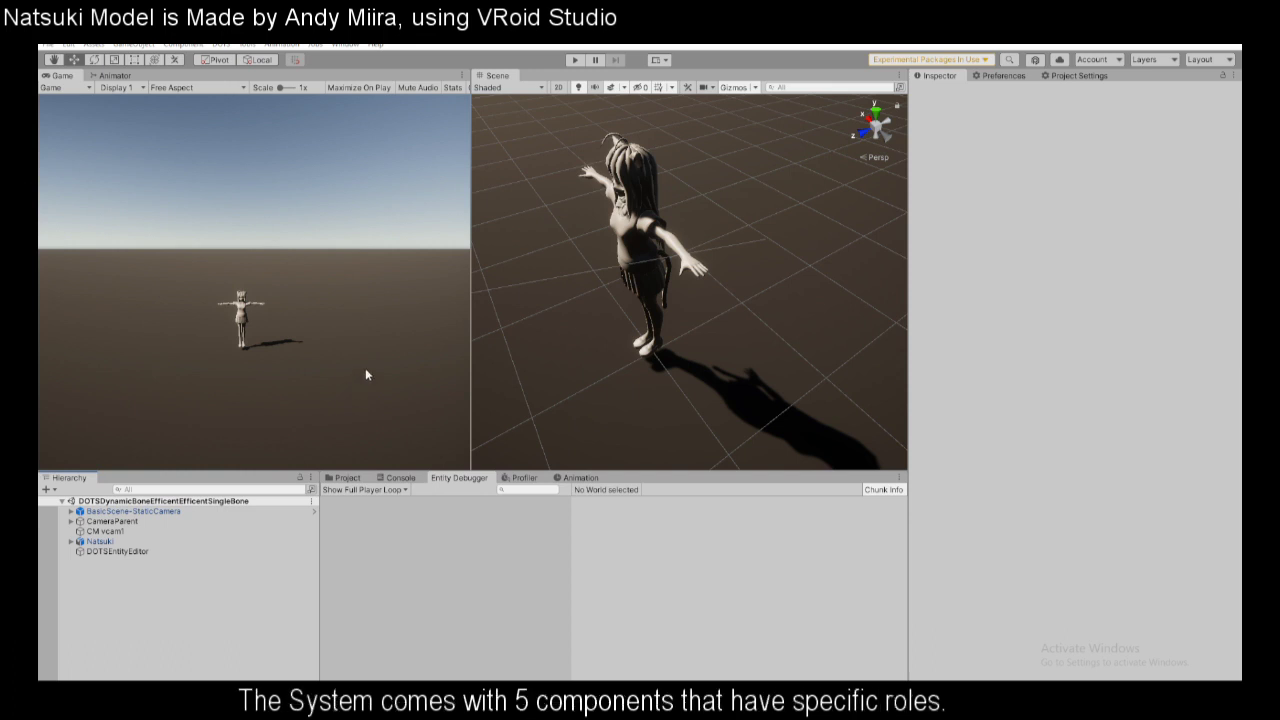
left_click(346, 45)
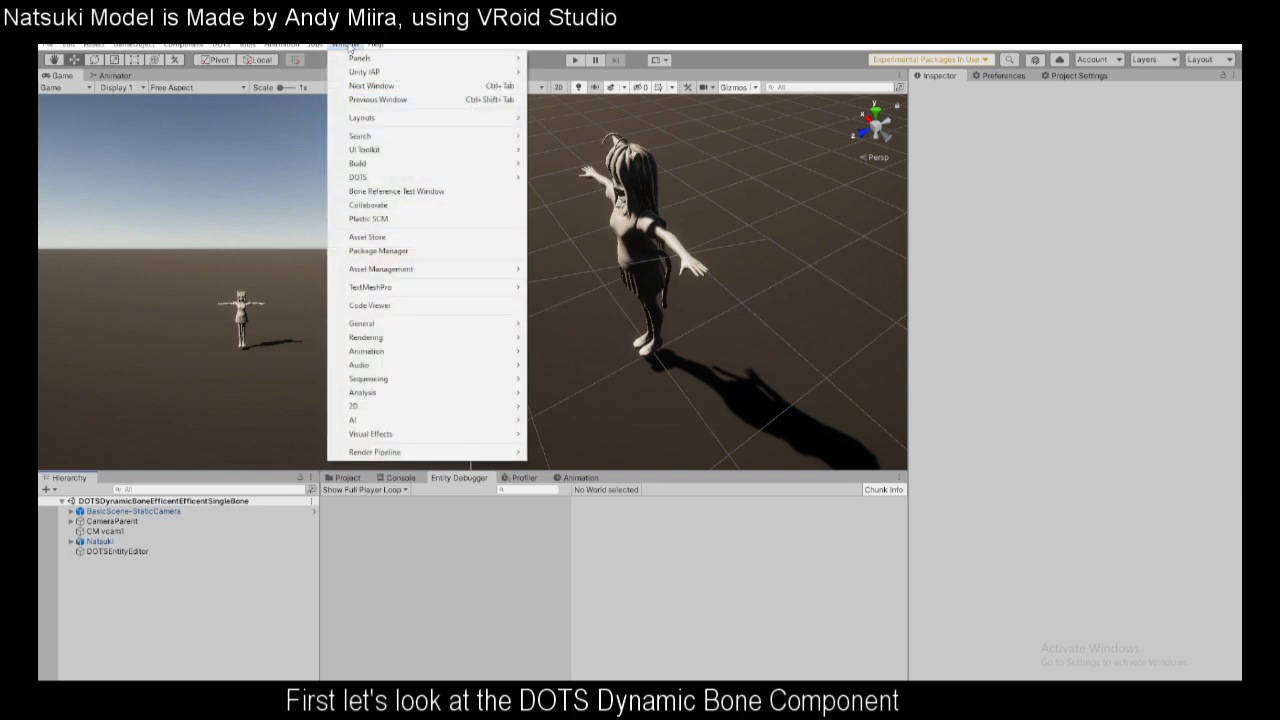
left_click(273, 283)
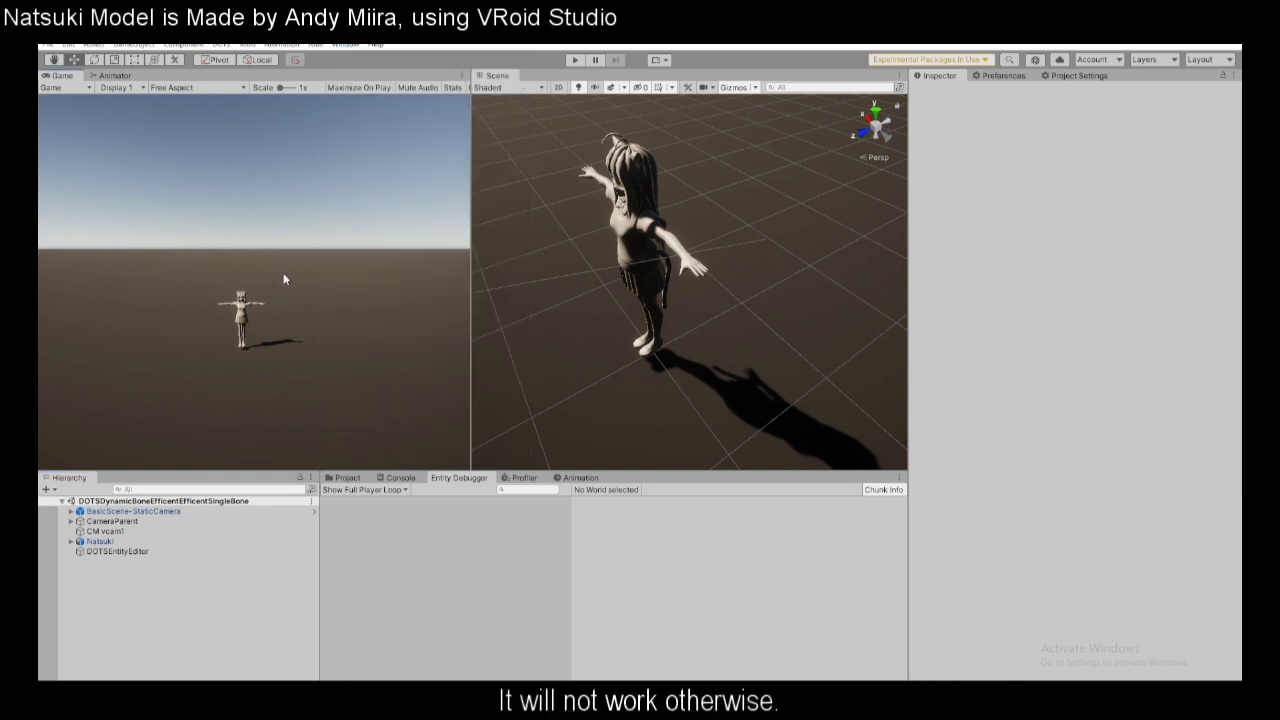
Select the Natsuki object and examine the settings of its DOTS Dynamic Bone Component.
left_click(100, 541)
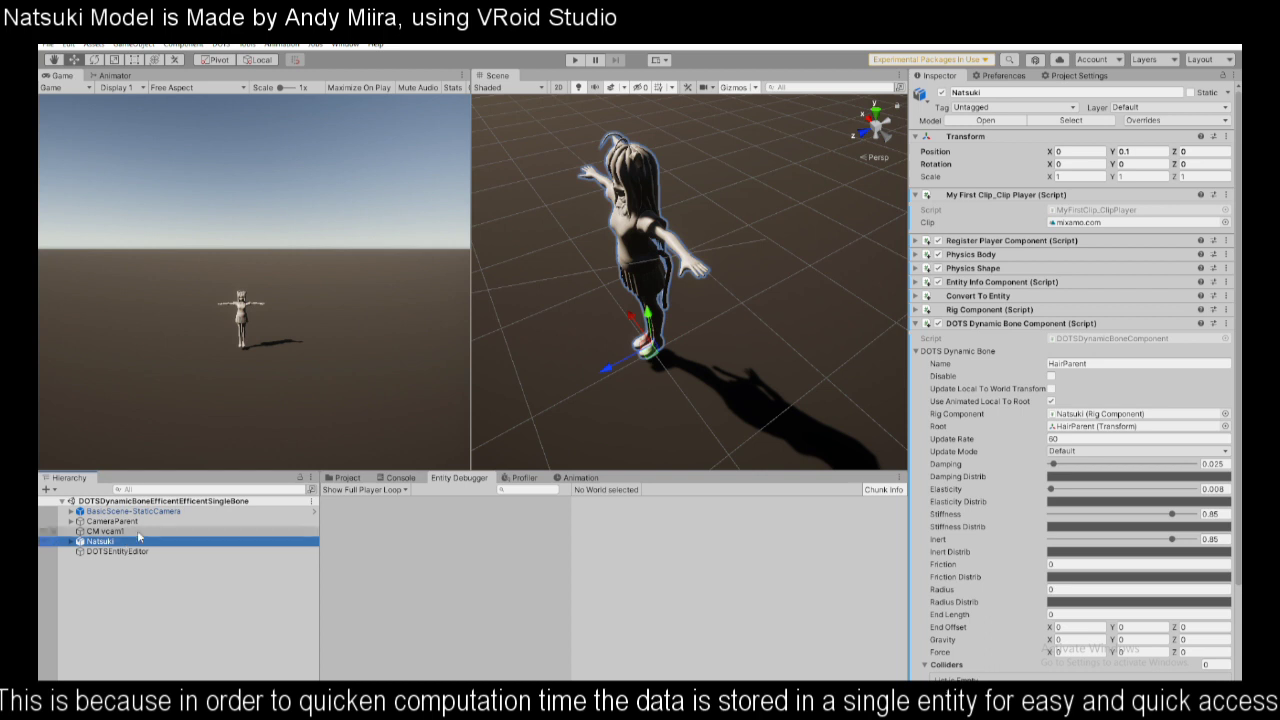
scroll(884, 335, "down", 3)
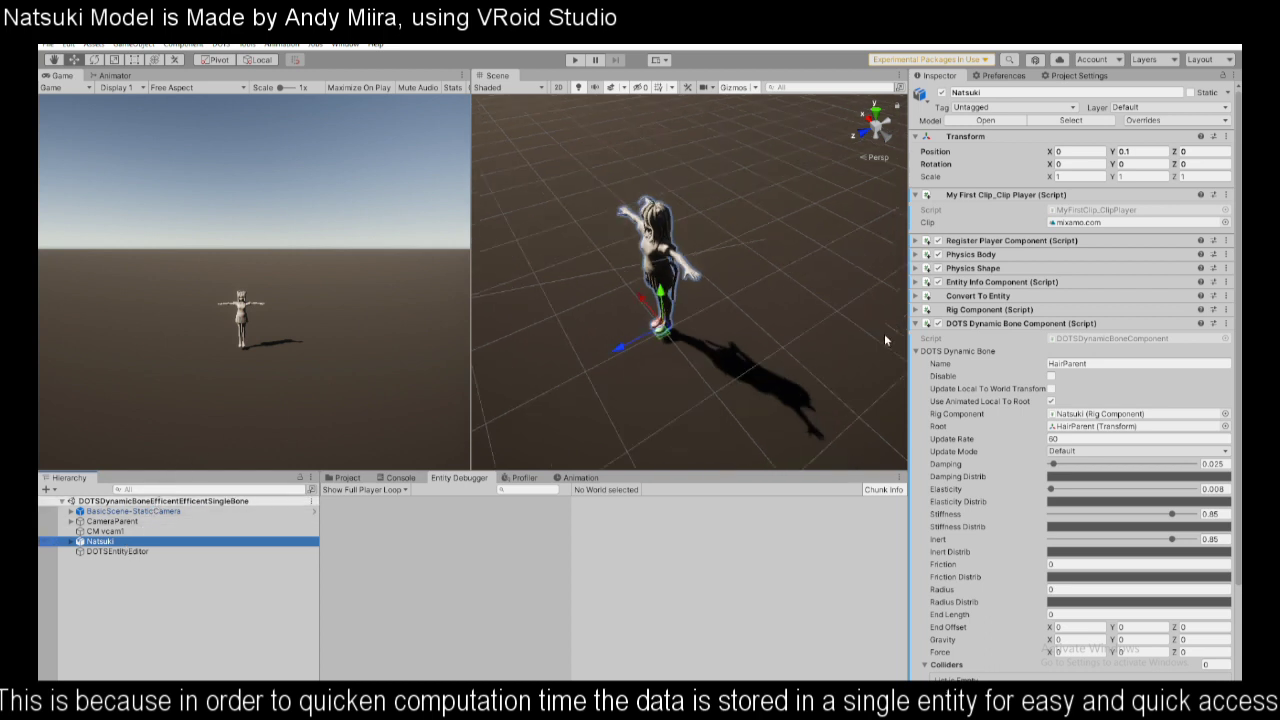
scroll(885, 337, "up", 3)
left_click(883, 558)
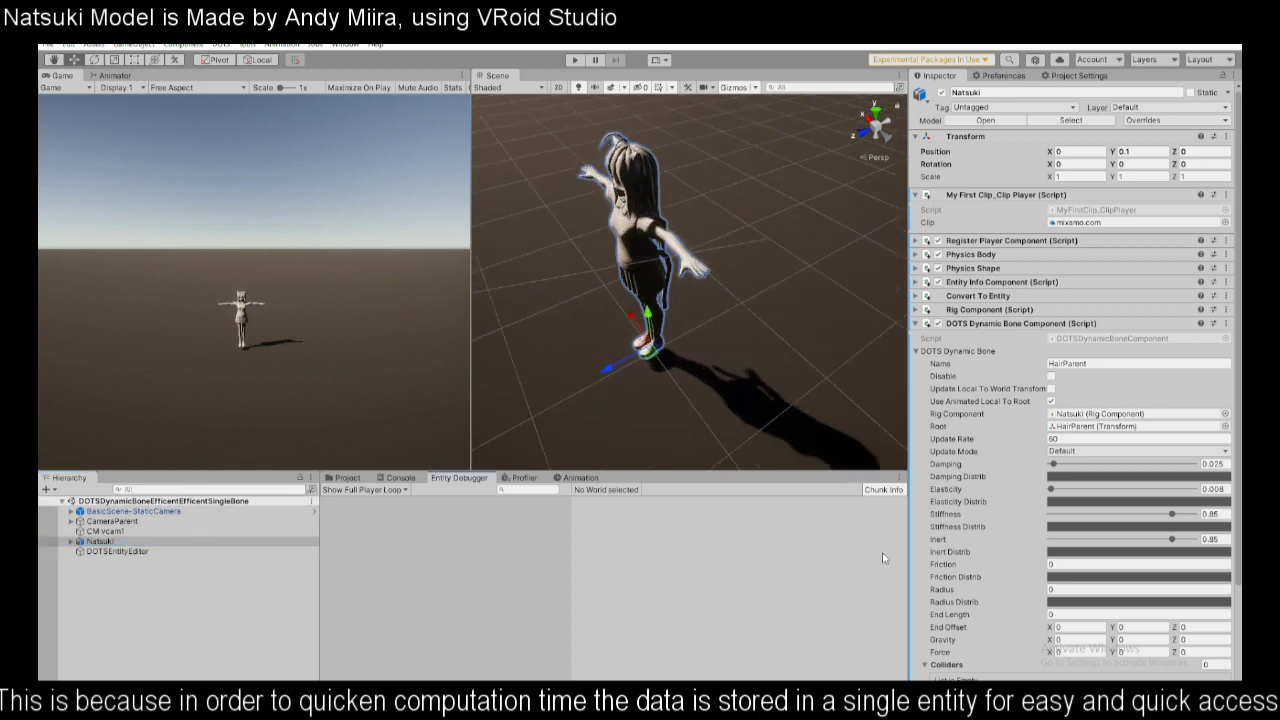
scroll(1052, 477, "down", 3)
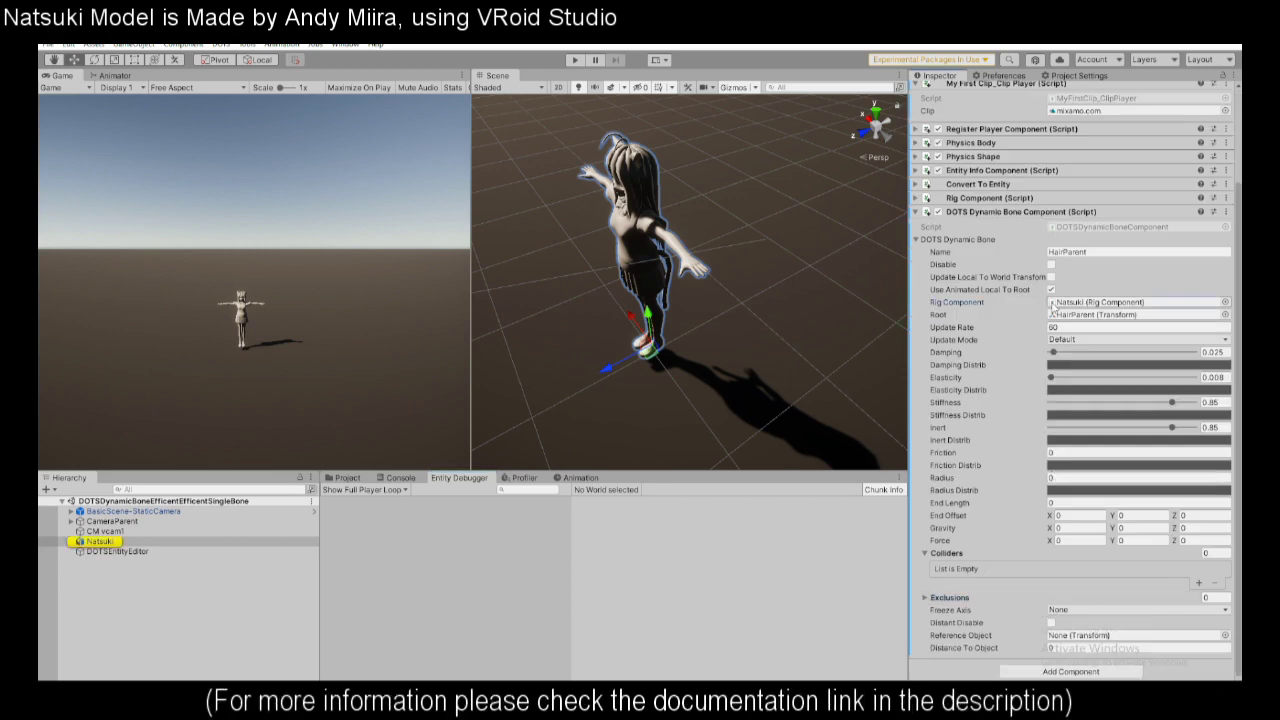
Expand Natsuki's armature through Hips, Spine, Chest, Neck and Head, and select the HairParent object.
left_click(71, 541)
left_click(80, 551)
left_click(94, 562)
left_click(91, 542)
left_click(89, 562)
left_click(97, 592)
left_click(106, 603)
left_click(115, 642)
left_click(124, 652)
scroll(140, 650, "down", 2)
left_click(159, 644)
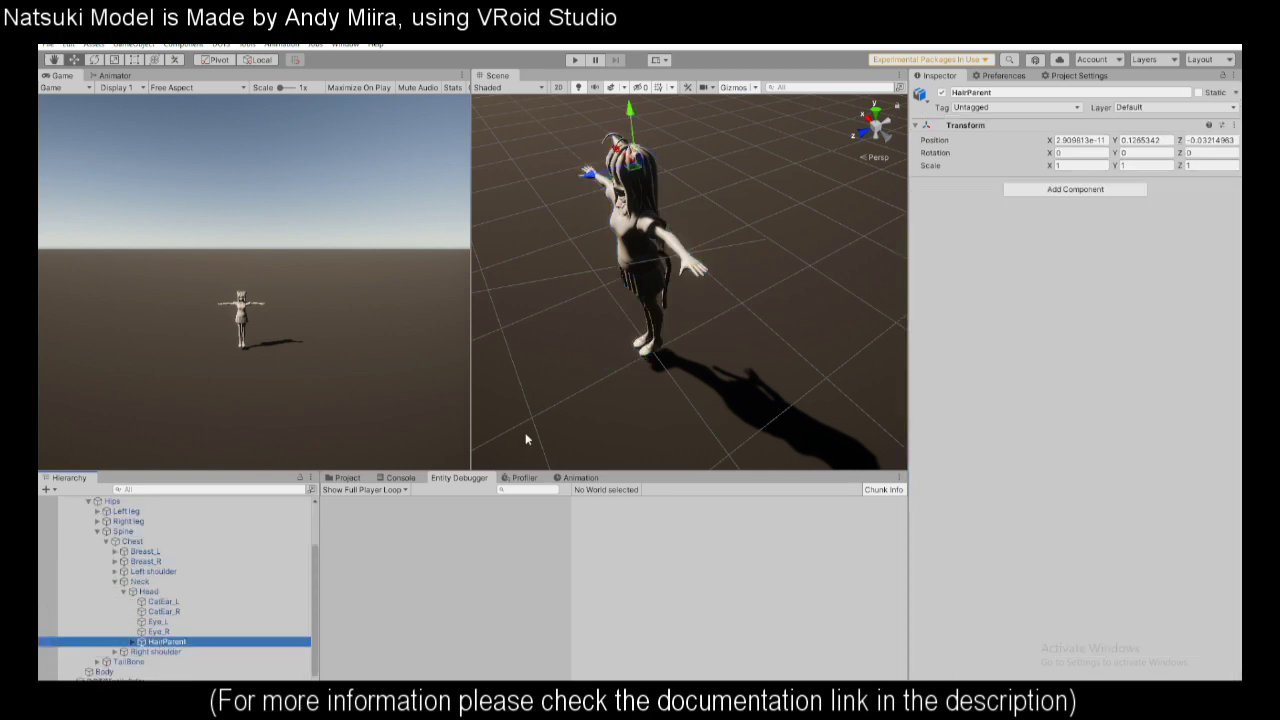
Run the scene in play mode to watch Natsuki's hair move, and stop the playback.
scroll(118, 571, "up", 2)
left_click(115, 542)
left_click(572, 61)
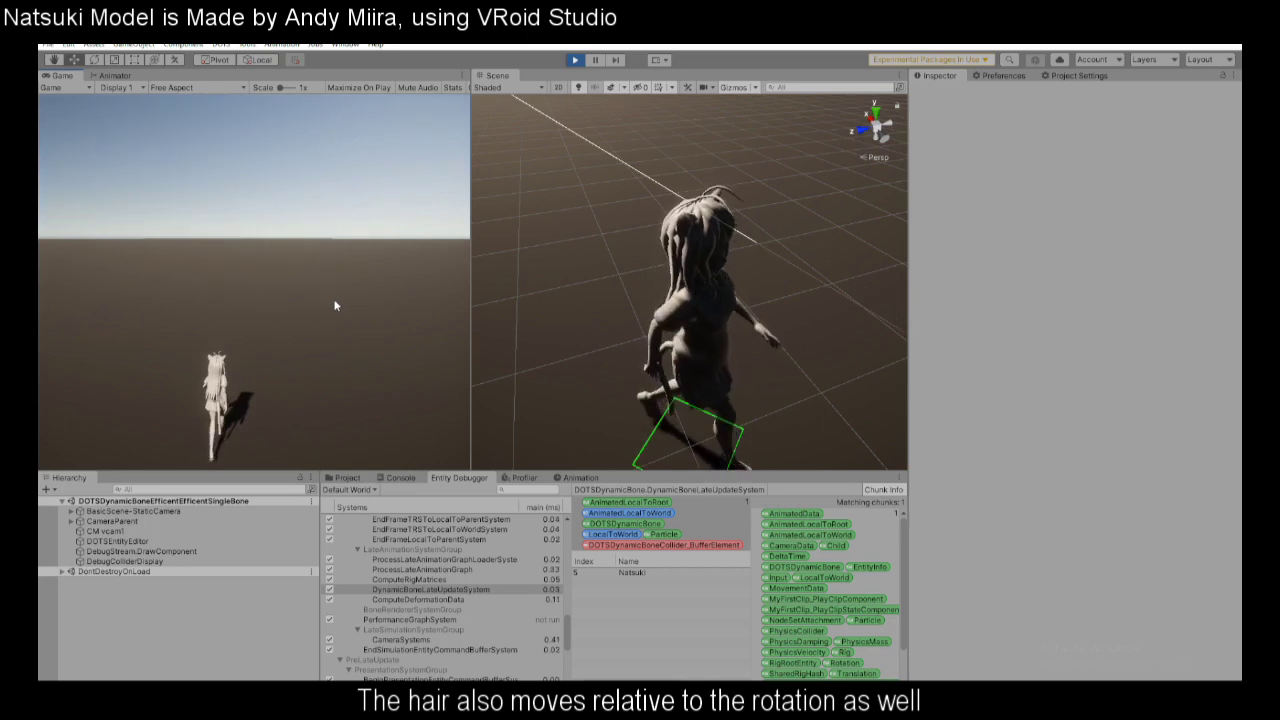
left_click(575, 60)
Duplicate the Natsuki object repeatedly until the scene contains 48 Natsuki characters.
left_click(71, 541)
left_click(119, 542)
key("ctrl+d")
left_click_drag(155, 551, 150, 537)
left_click(140, 551)
left_click(138, 561, "shift")
key("ctrl+d")
key("ctrl+d")
key("ctrl+d")
left_click(134, 551, "shift")
key("ctrl+d")
key("ctrl+d")
key("ctrl+d")
key("ctrl+d")
key("ctrl+d")
Run the crowded scene in play mode and dock the Scene view alongside the Game and Animator views.
left_click(575, 60)
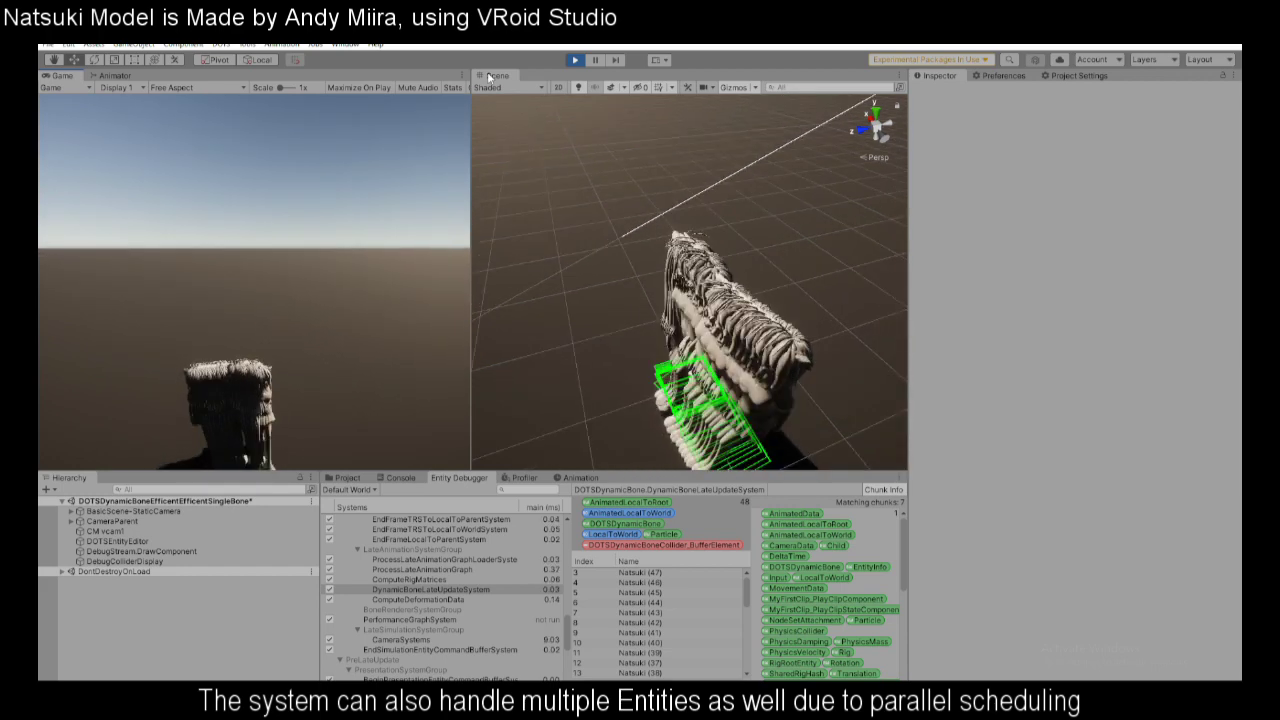
left_click_drag(489, 76, 112, 75)
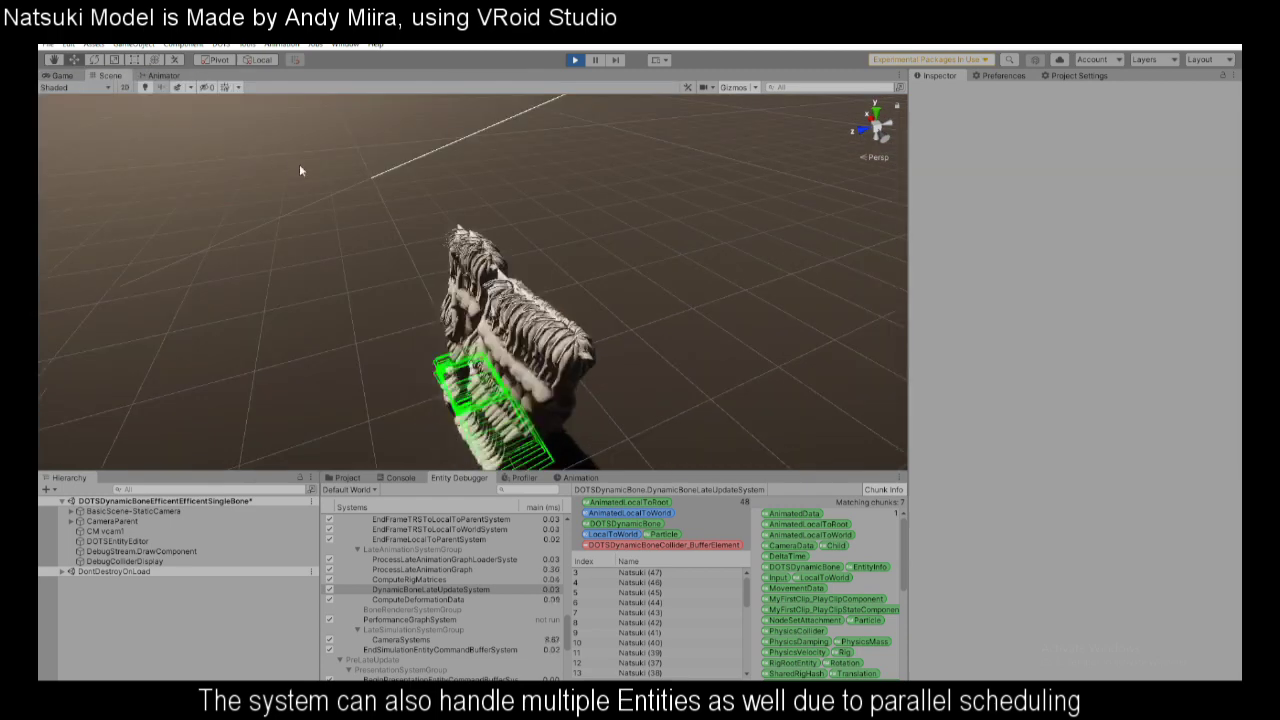
Examine the main-thread time and matching entities of DynamicBoneLateUpdateSystem, compare it with the other systems, and stop play mode.
left_click(527, 590)
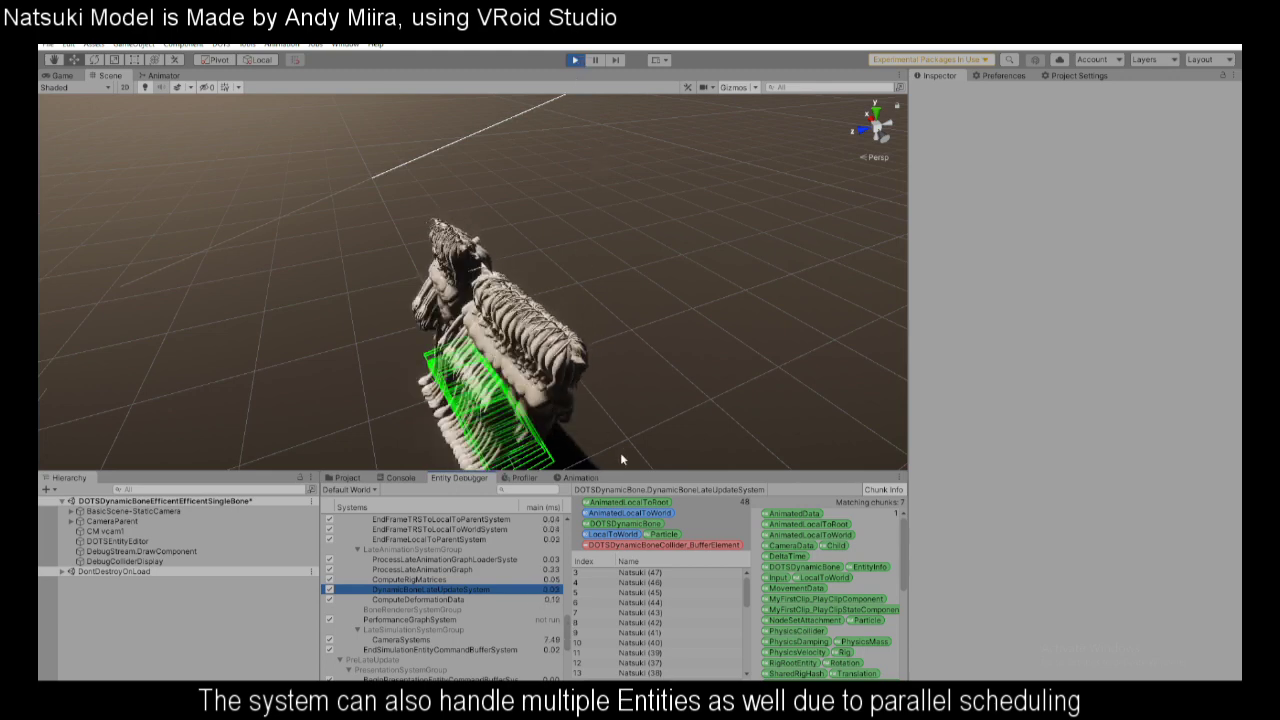
scroll(709, 596, "down", 5)
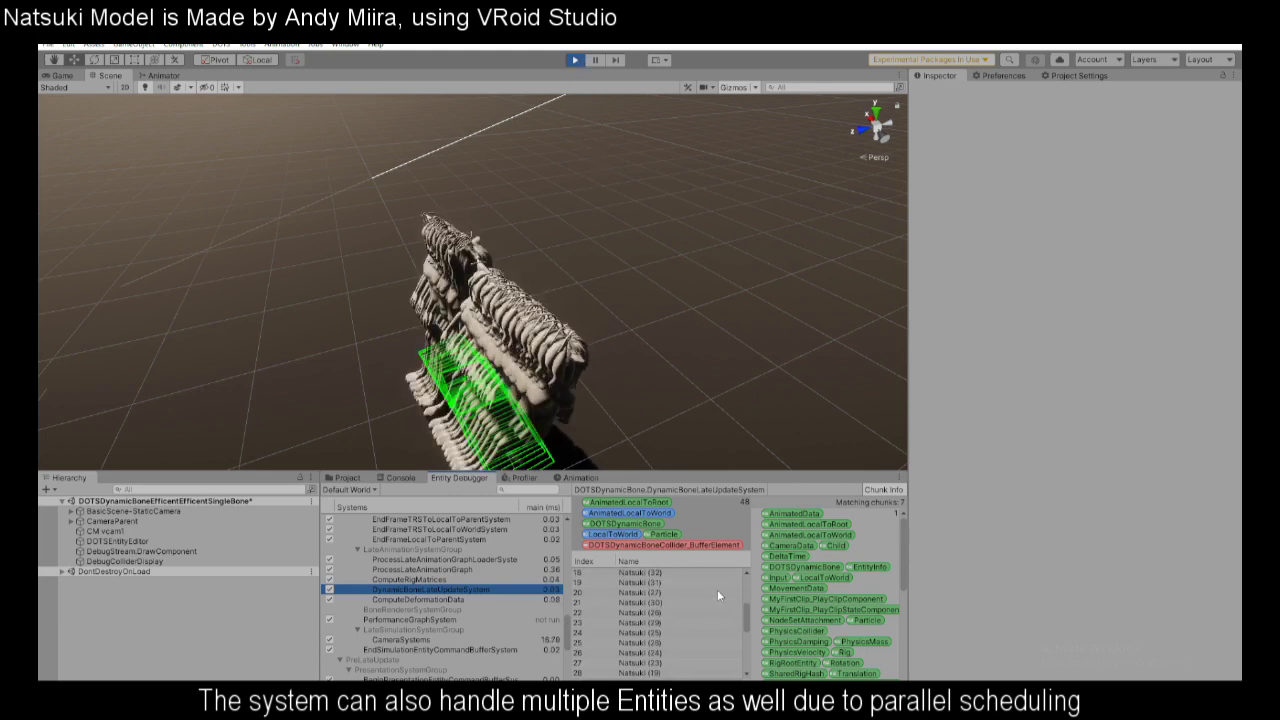
left_click(528, 580)
left_click(527, 589)
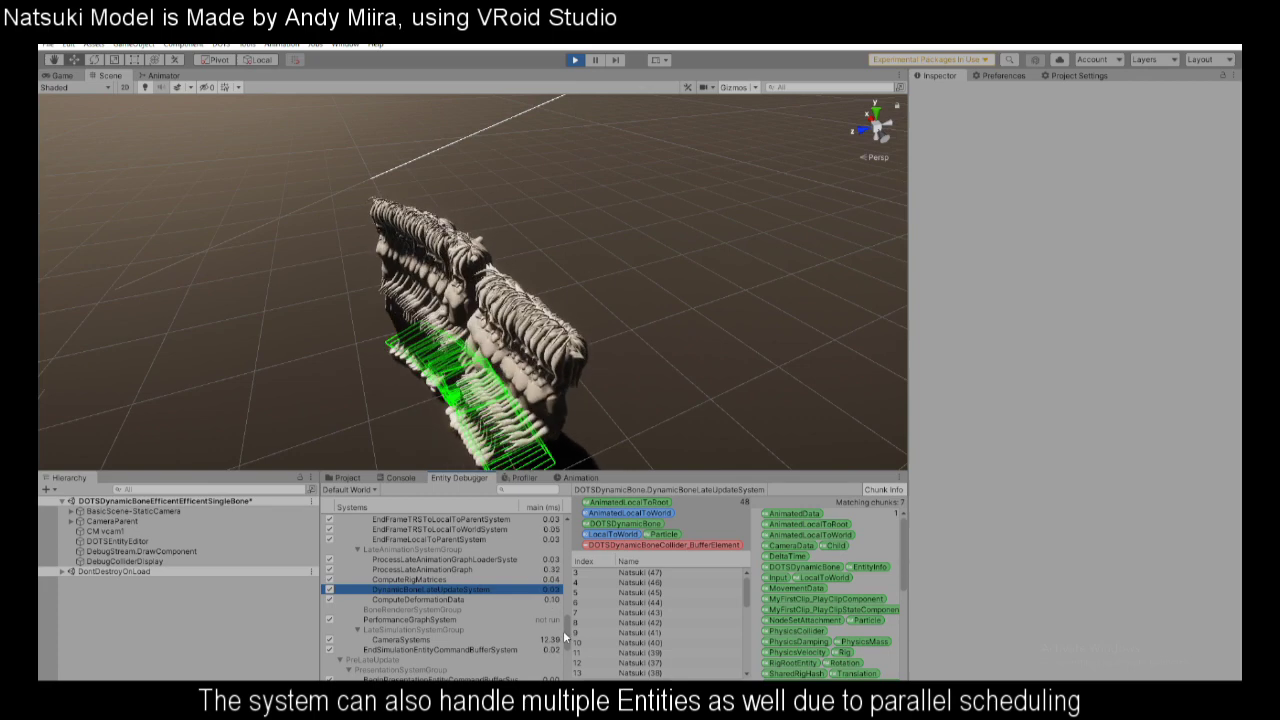
left_click_drag(565, 630, 568, 574)
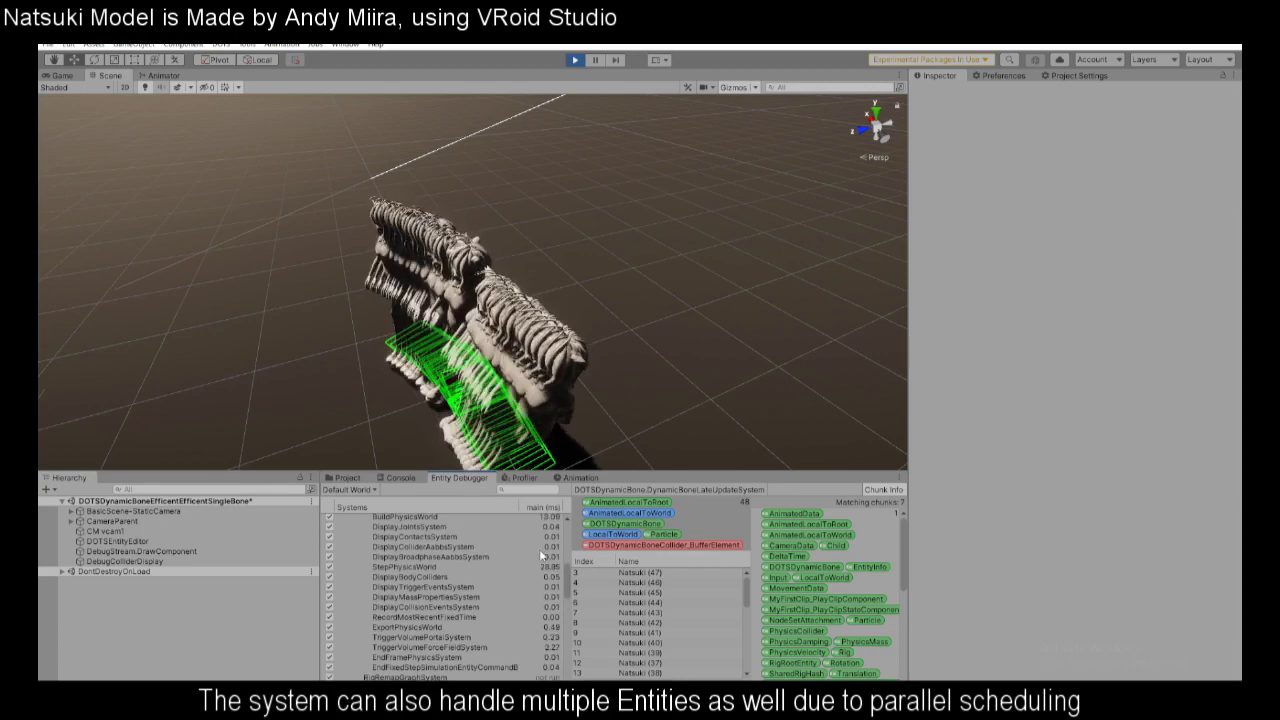
mouse_move(564, 635)
left_mouse_down()
mouse_move(566, 665)
mouse_move(563, 634)
left_mouse_up()
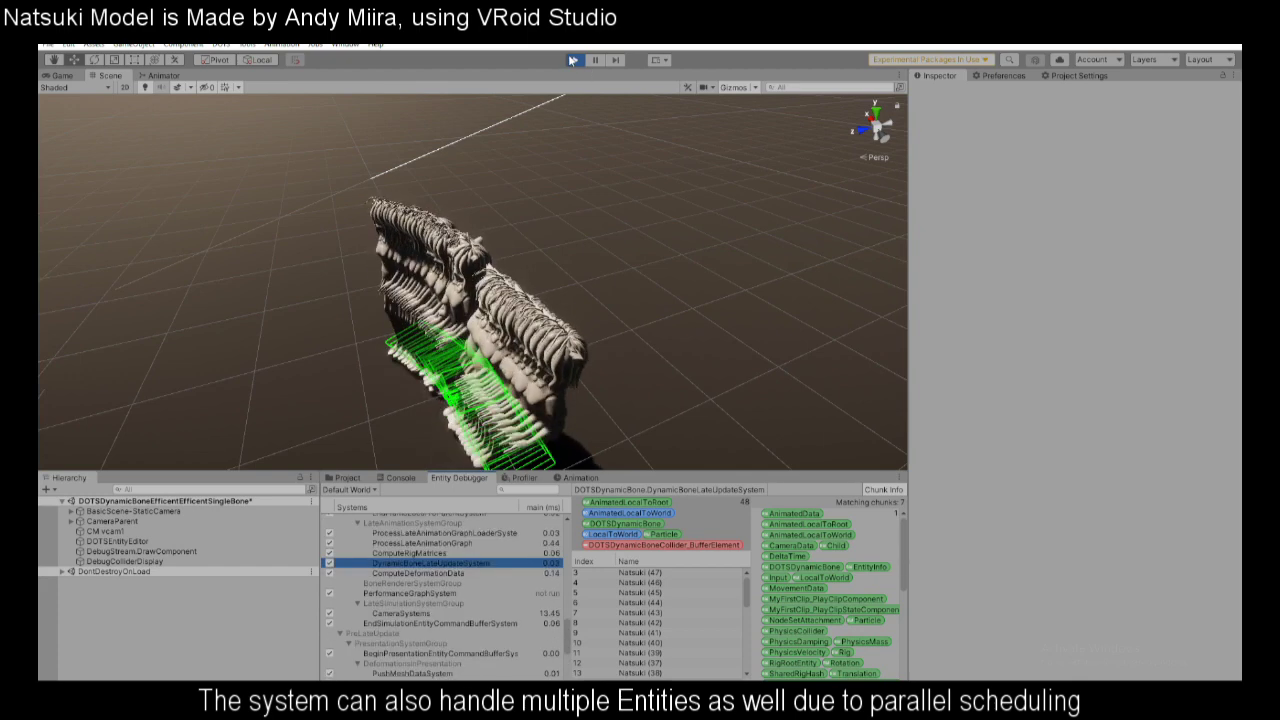
left_click(659, 378)
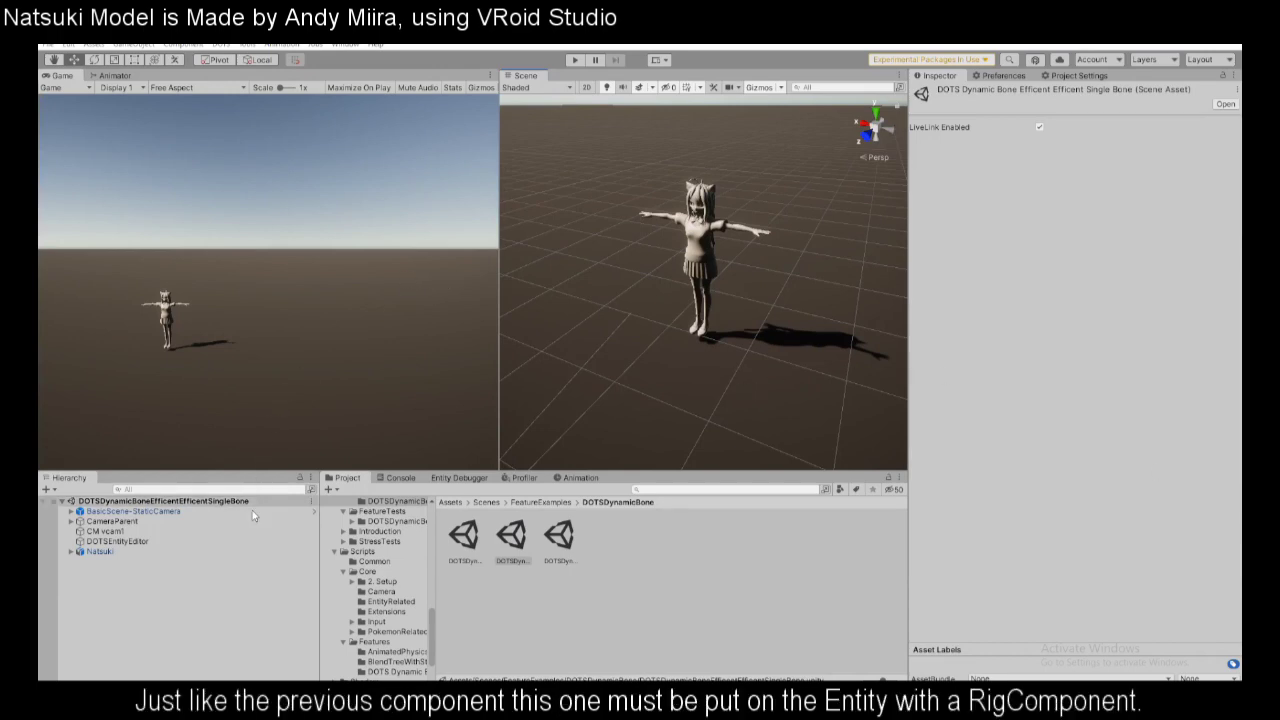
Open the DOTSDynamicBoneEfficentMultipleBone scene and review the HairParent entry in Natsuki's DOTS Dynamic Bones Component.
double_click(561, 538)
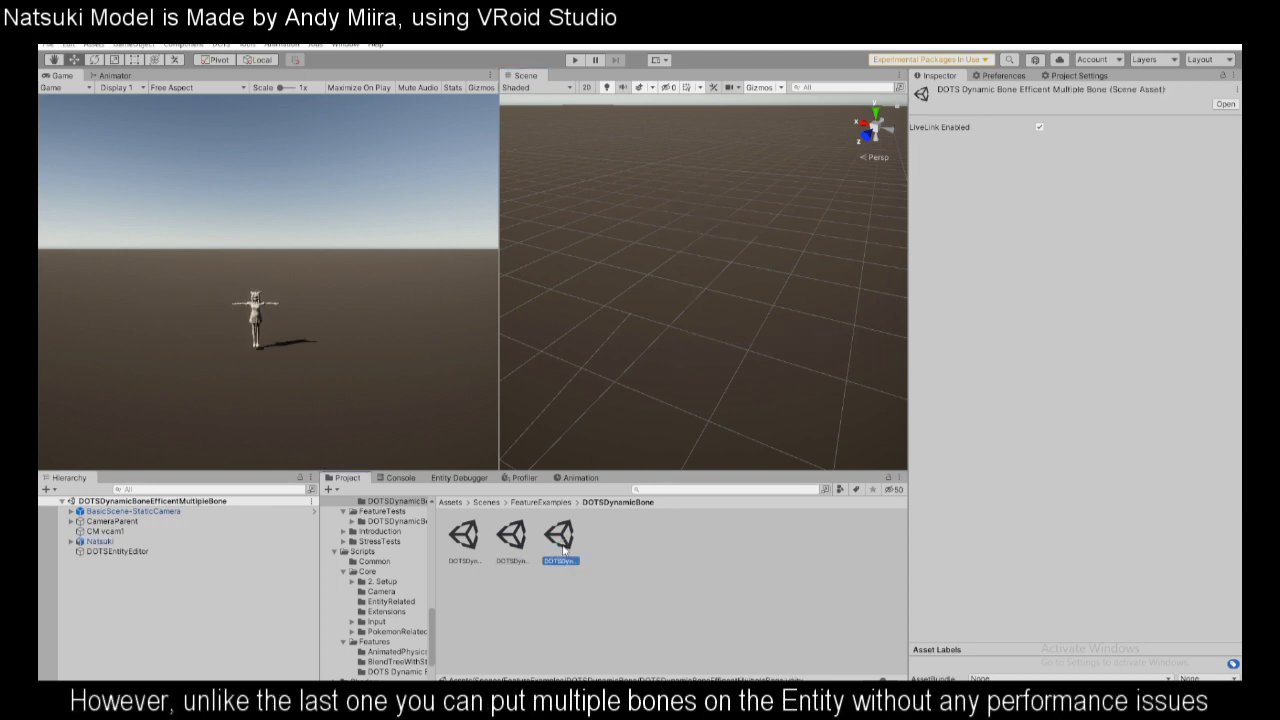
left_click(197, 544)
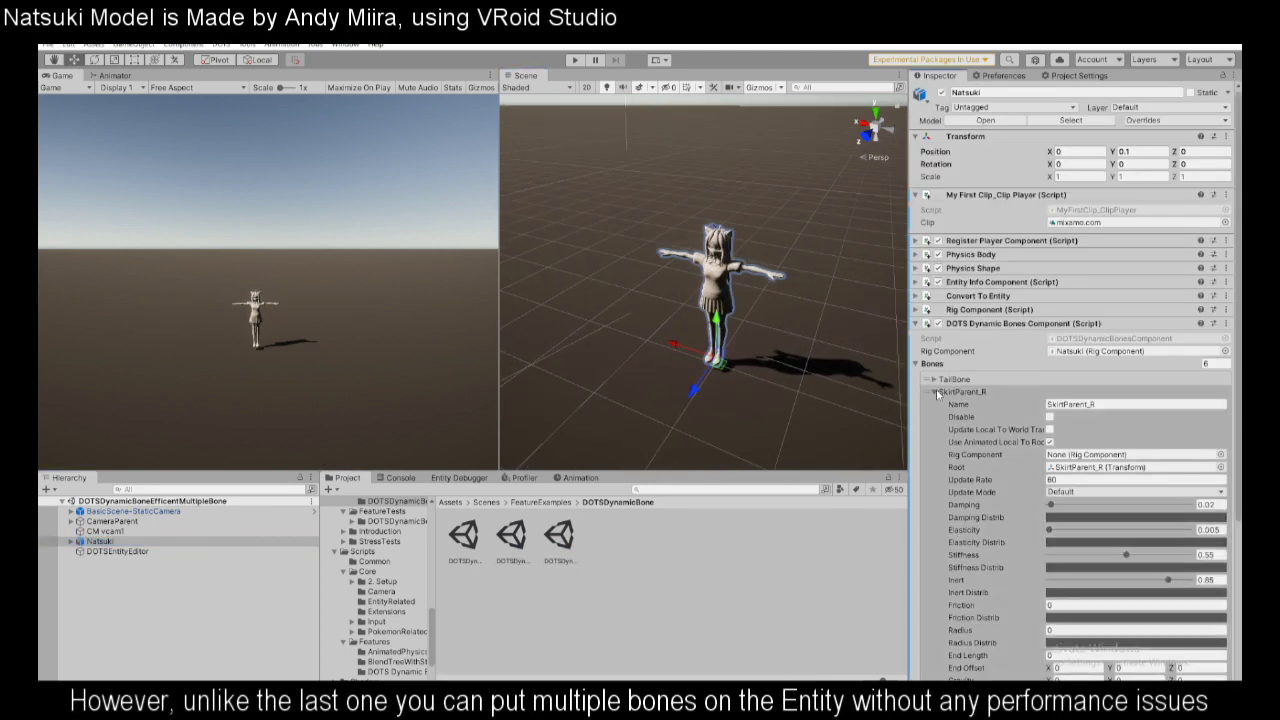
left_click(935, 392)
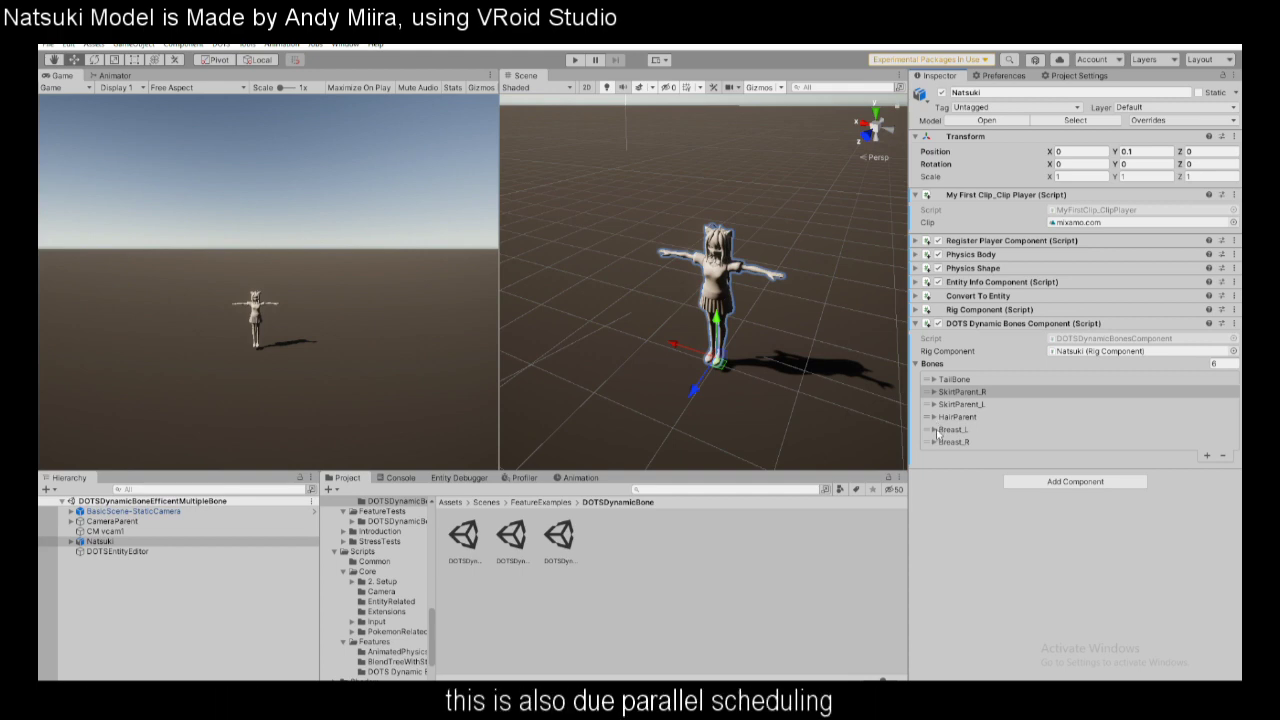
left_click(936, 417)
scroll(1019, 409, "down", 3)
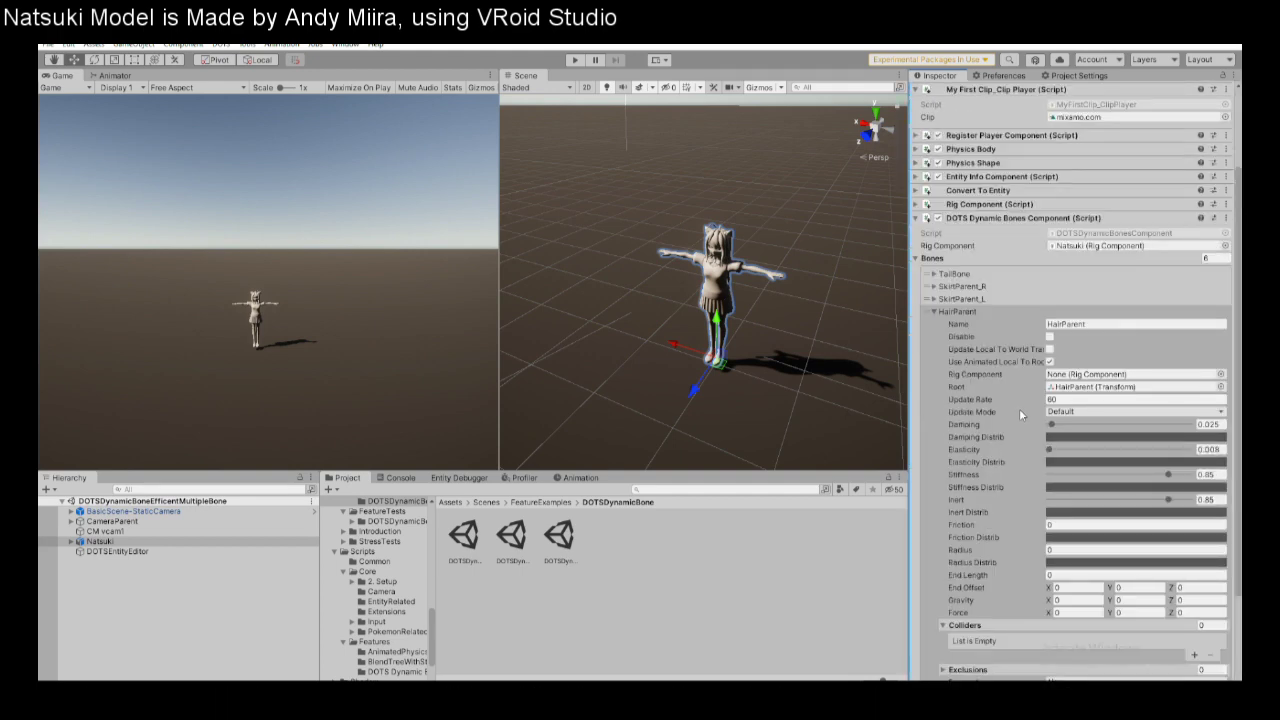
Disable Natsuki's DOTS Dynamic Bones Component and run the scene briefly to observe the motion without it.
left_click(938, 219)
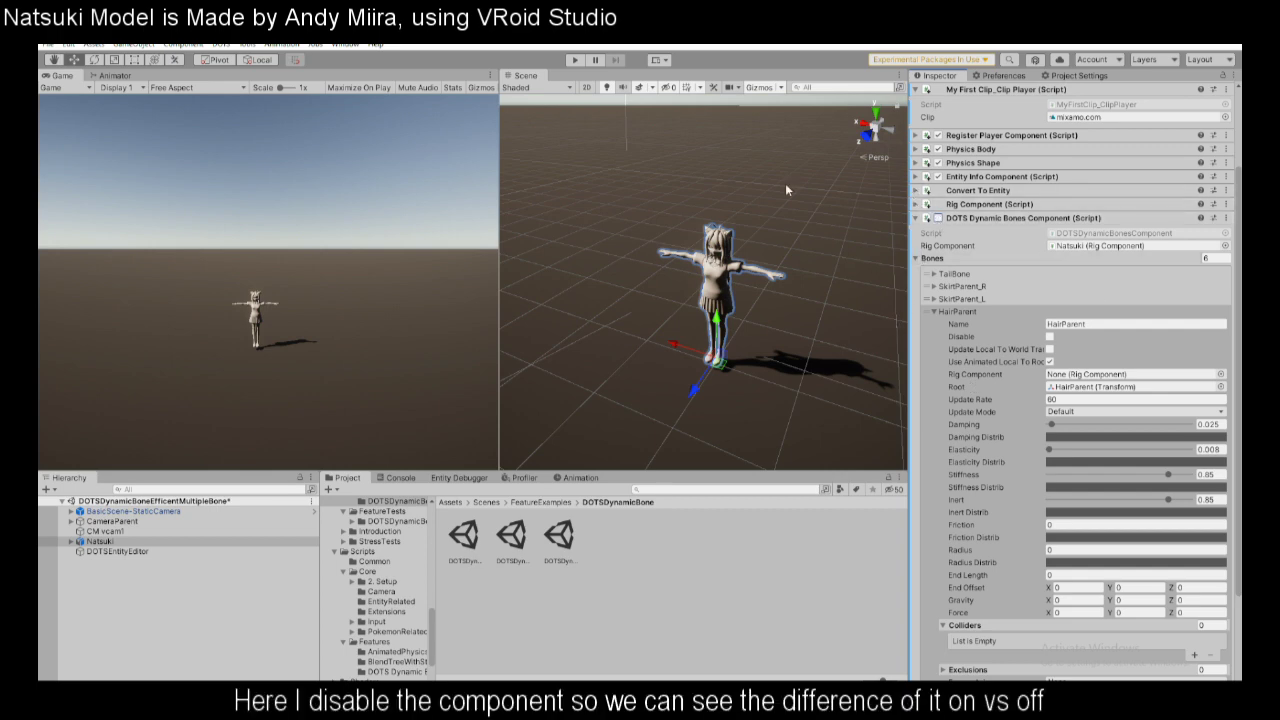
left_click(574, 61)
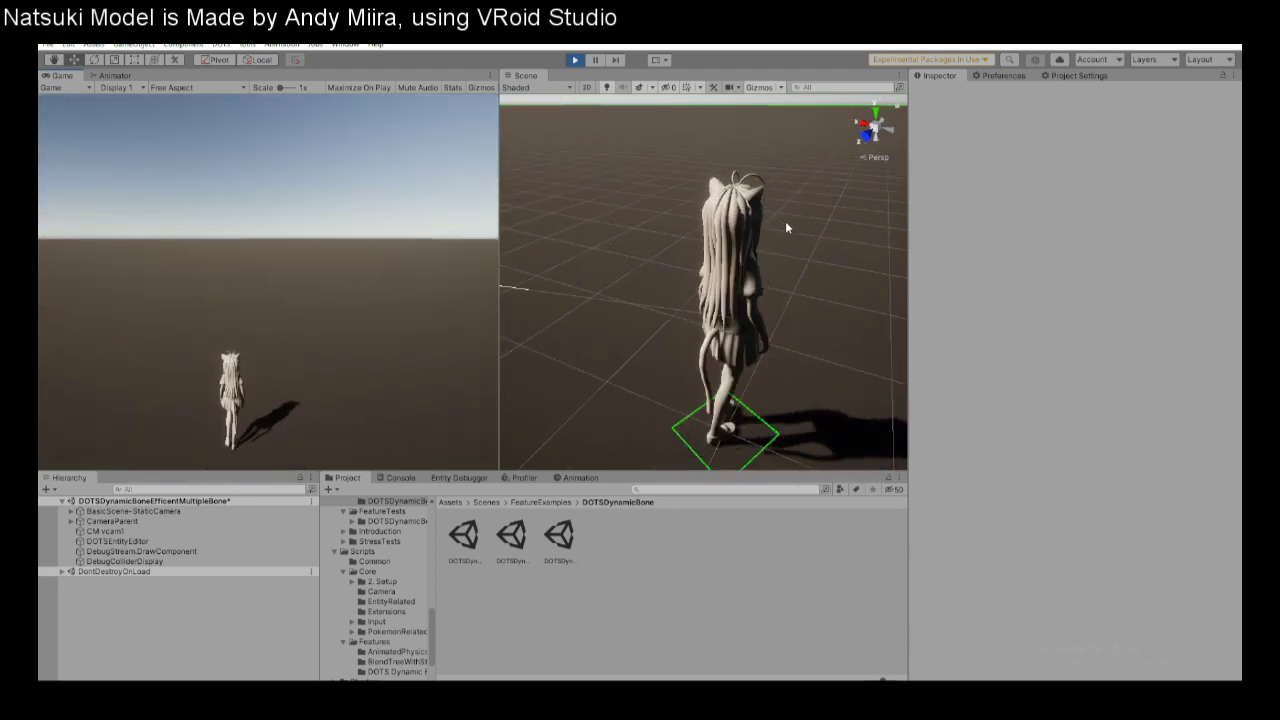
left_click(575, 60)
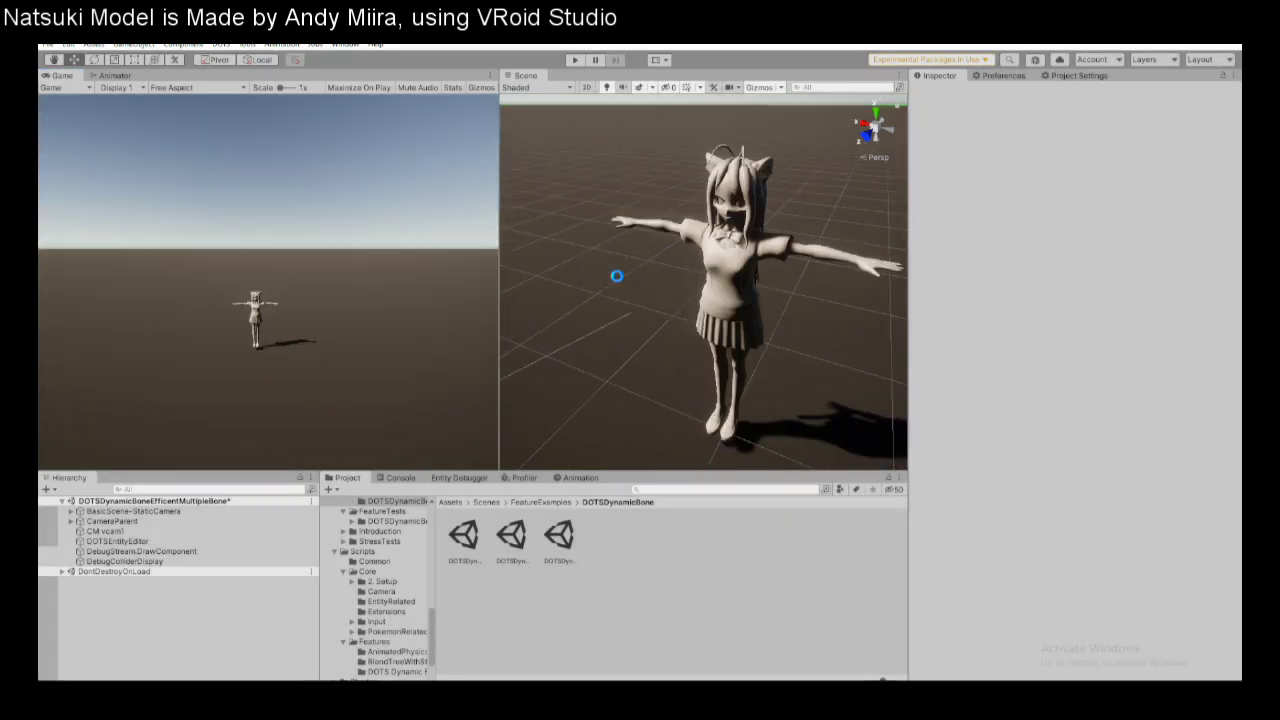
Re-enable Natsuki's DOTS Dynamic Bones Component and run the scene to observe the hair, skirt and tail motion.
left_click(212, 542)
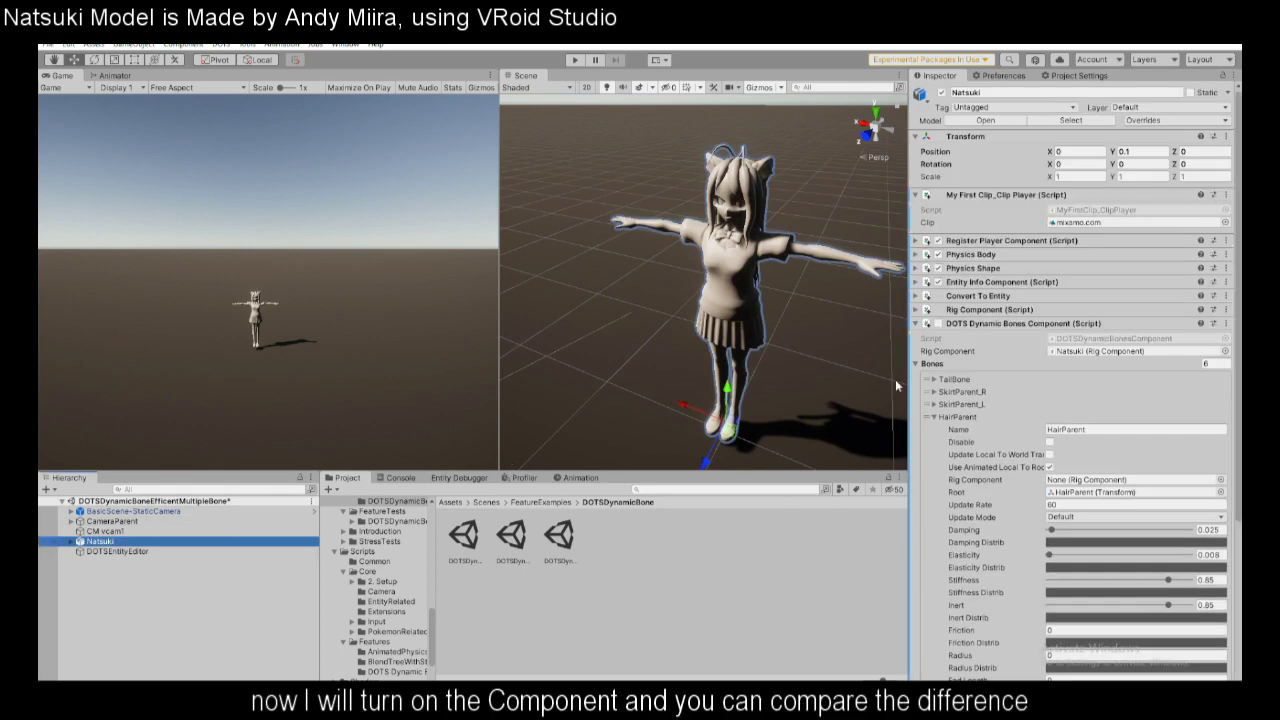
left_click(938, 323)
left_click(939, 324)
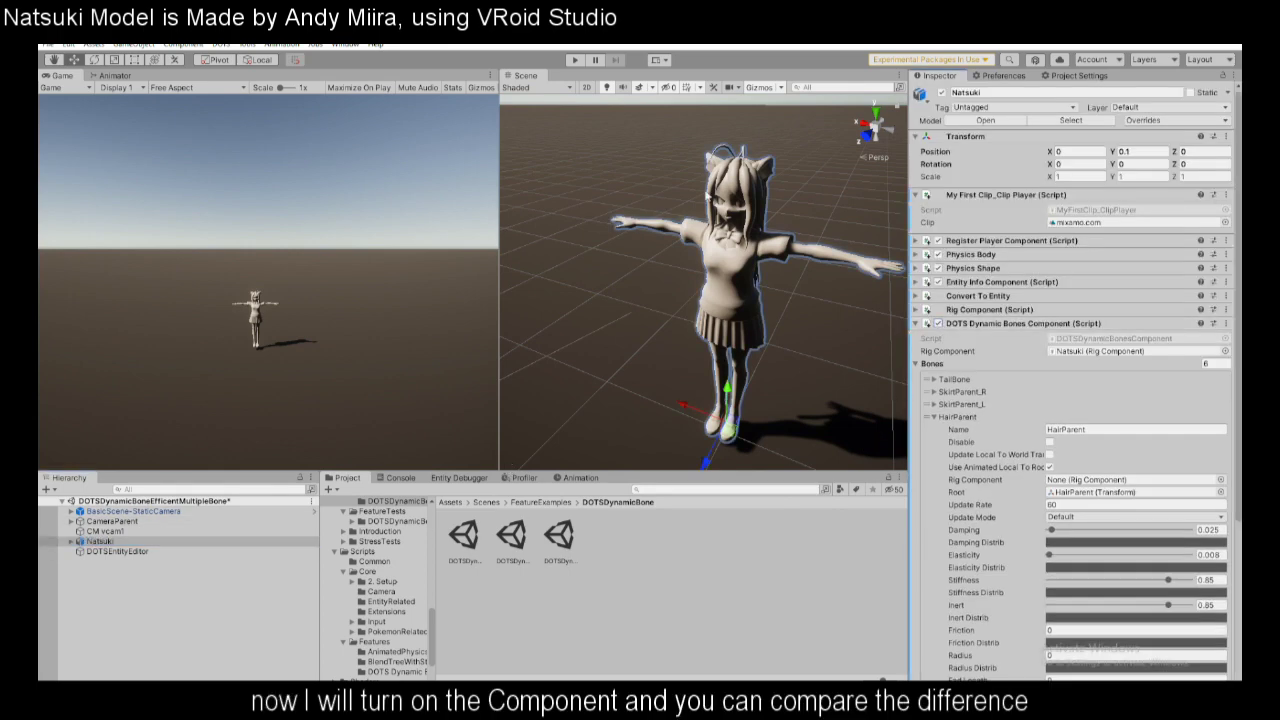
left_click(577, 60)
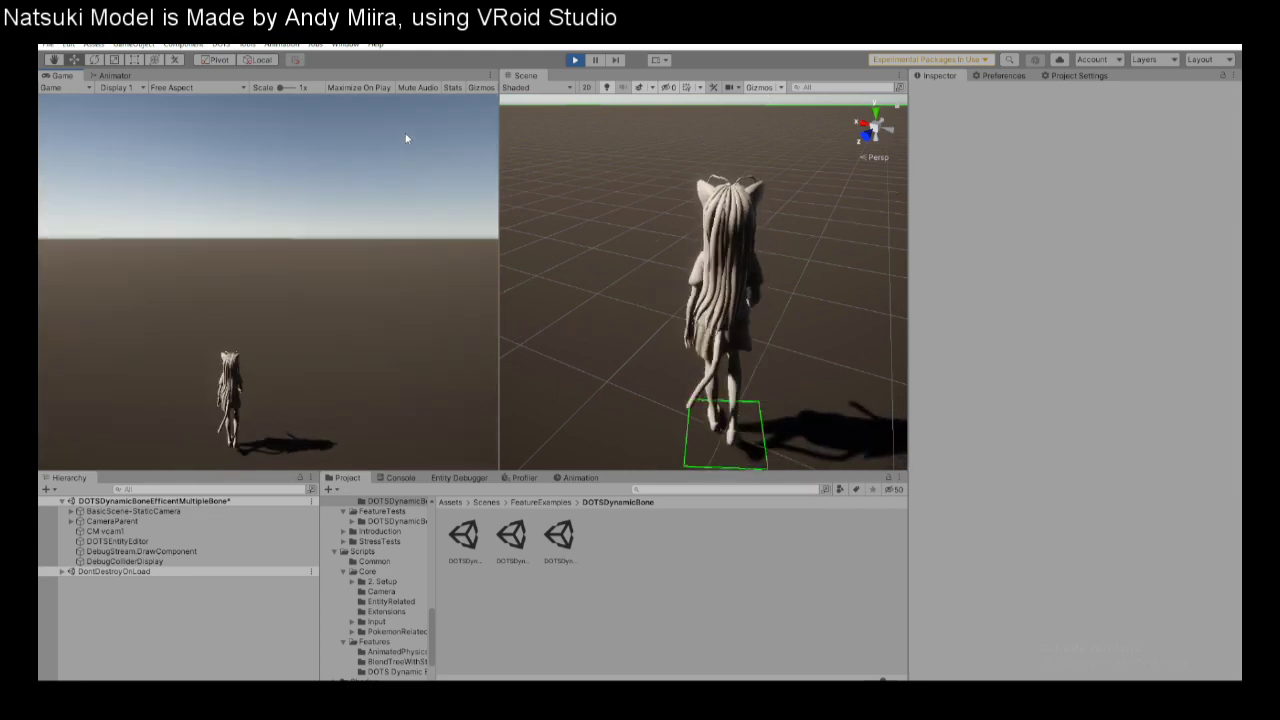
left_click(577, 61)
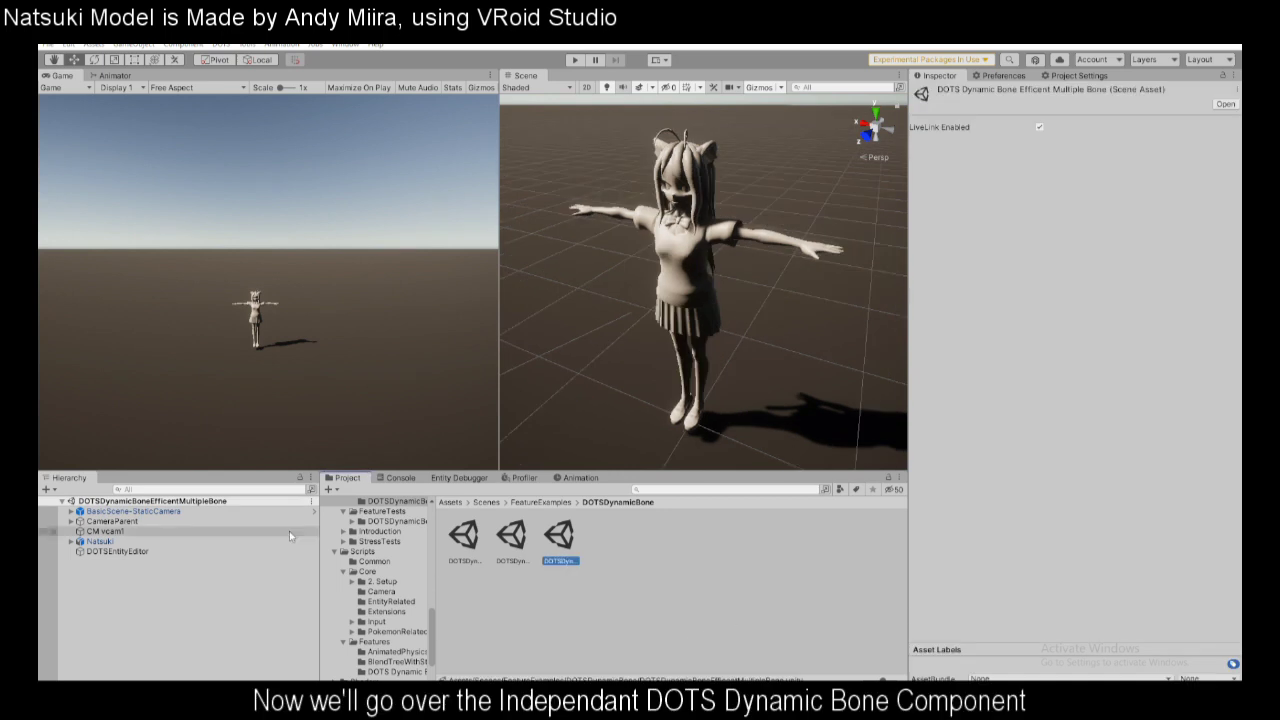
Open the DOTSDynamicBoneEfficentEfficentIndependantBone scene and disable the Independant DOTS Dynamic Bone component on Natsuki's HairParent object.
left_click(467, 541)
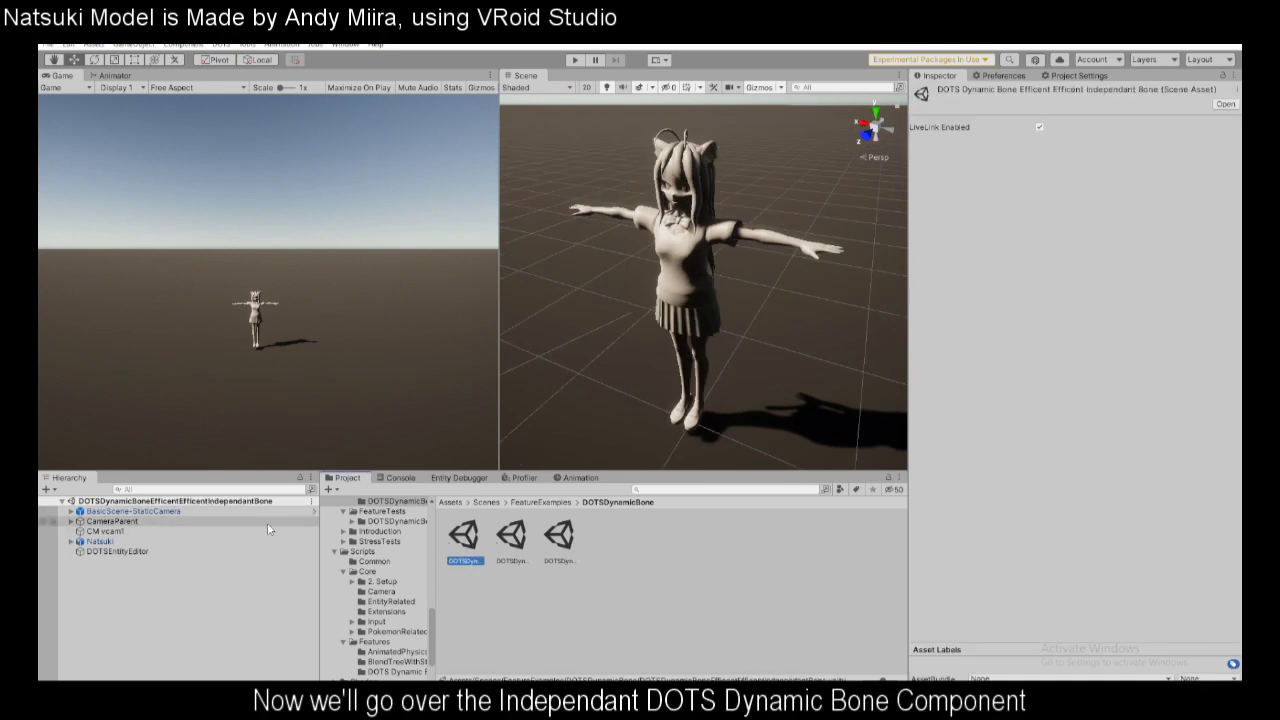
left_click(213, 543)
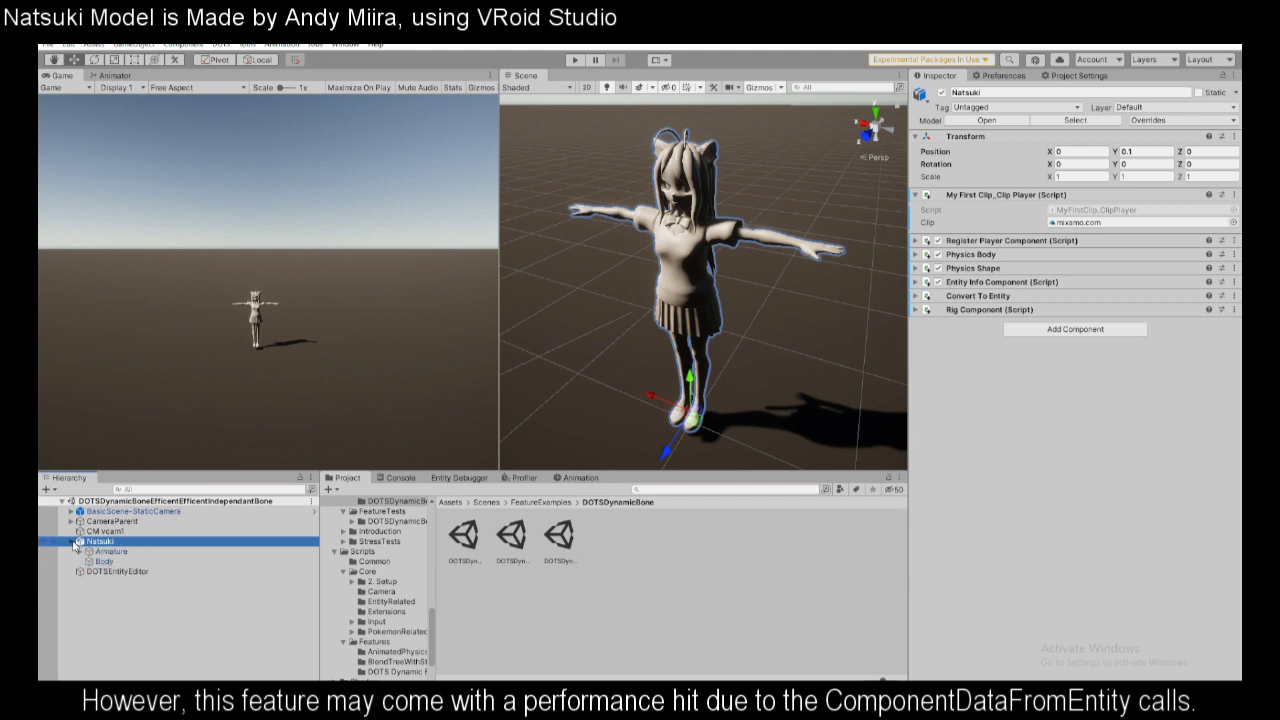
left_click(80, 551)
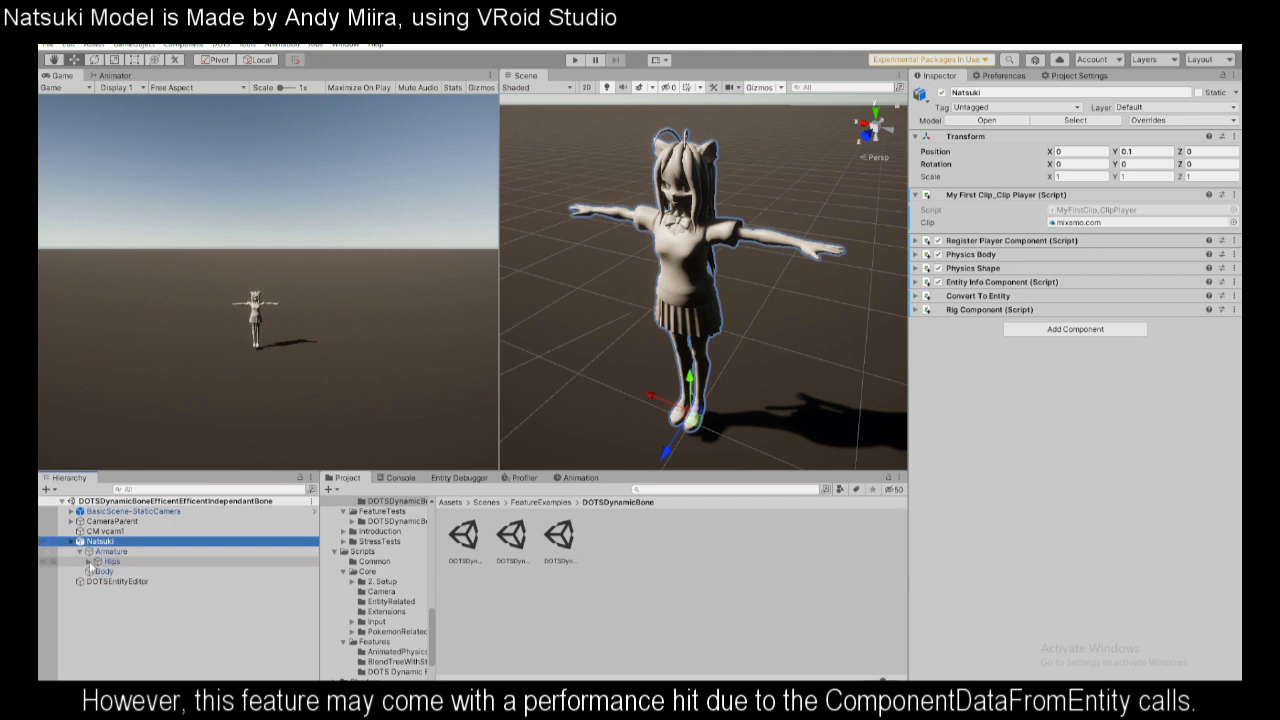
left_click(90, 562)
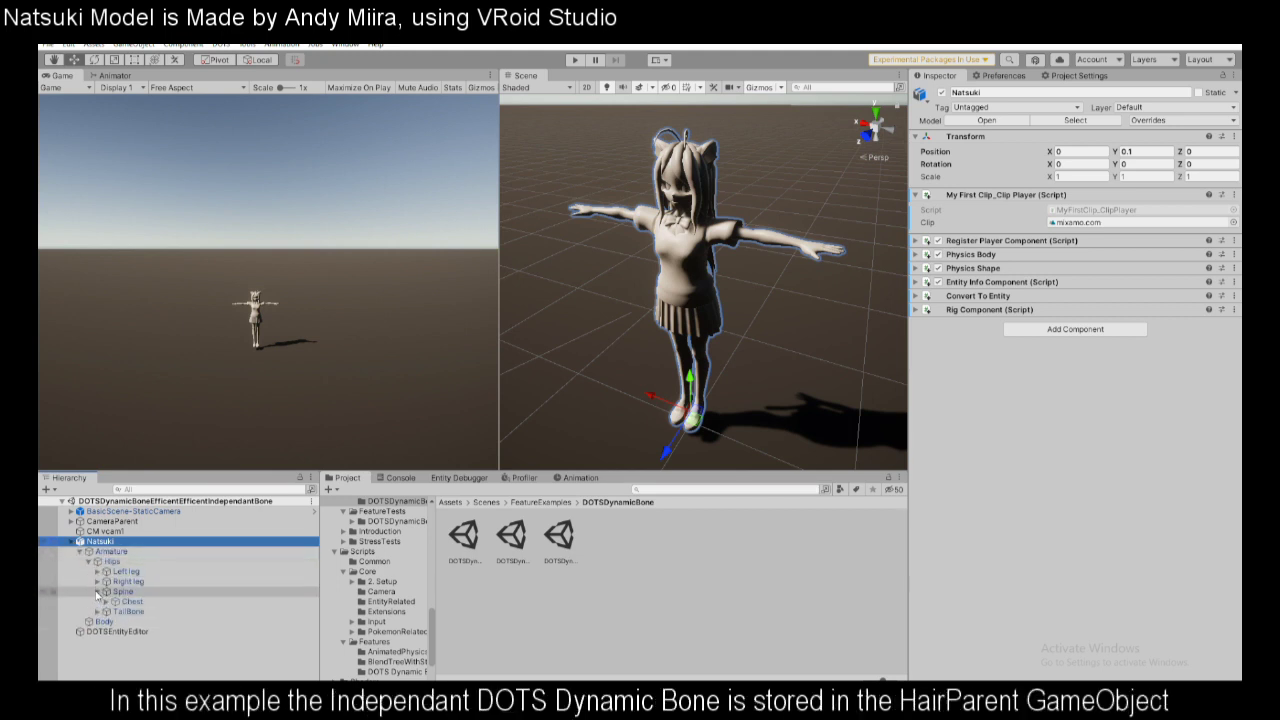
left_click(106, 602)
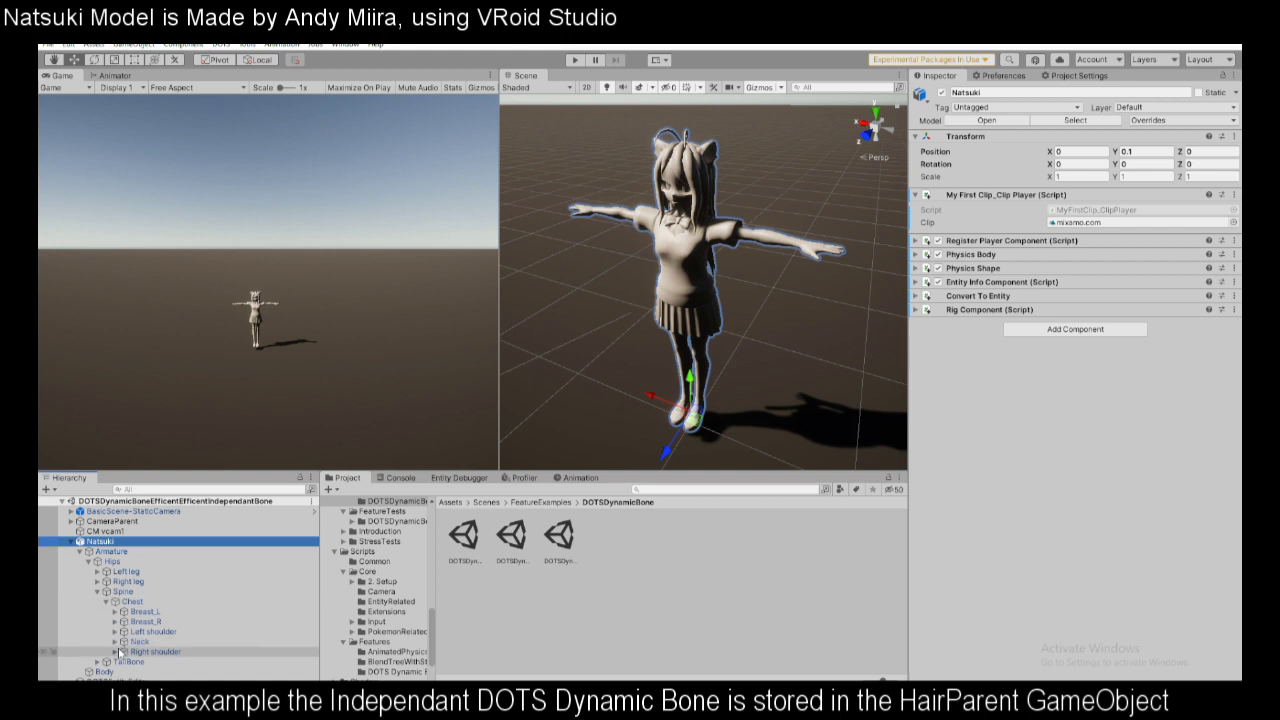
left_click(116, 643)
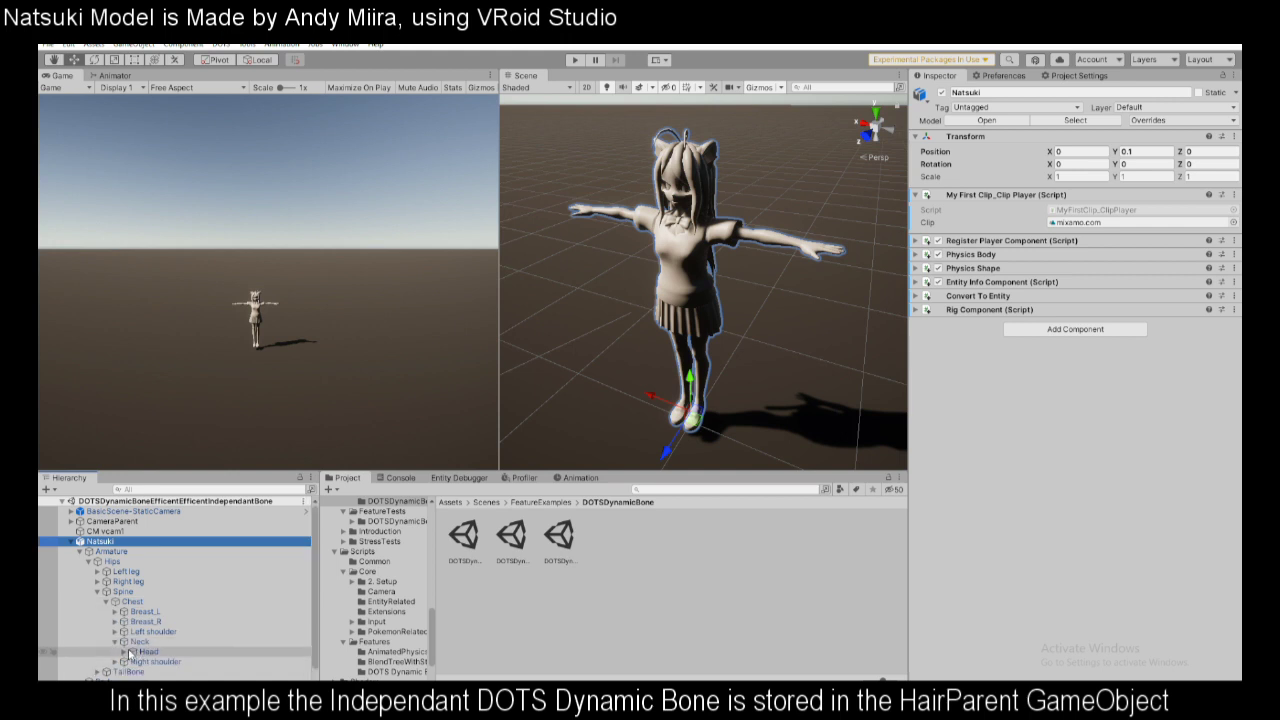
left_click(123, 652)
left_click(166, 641)
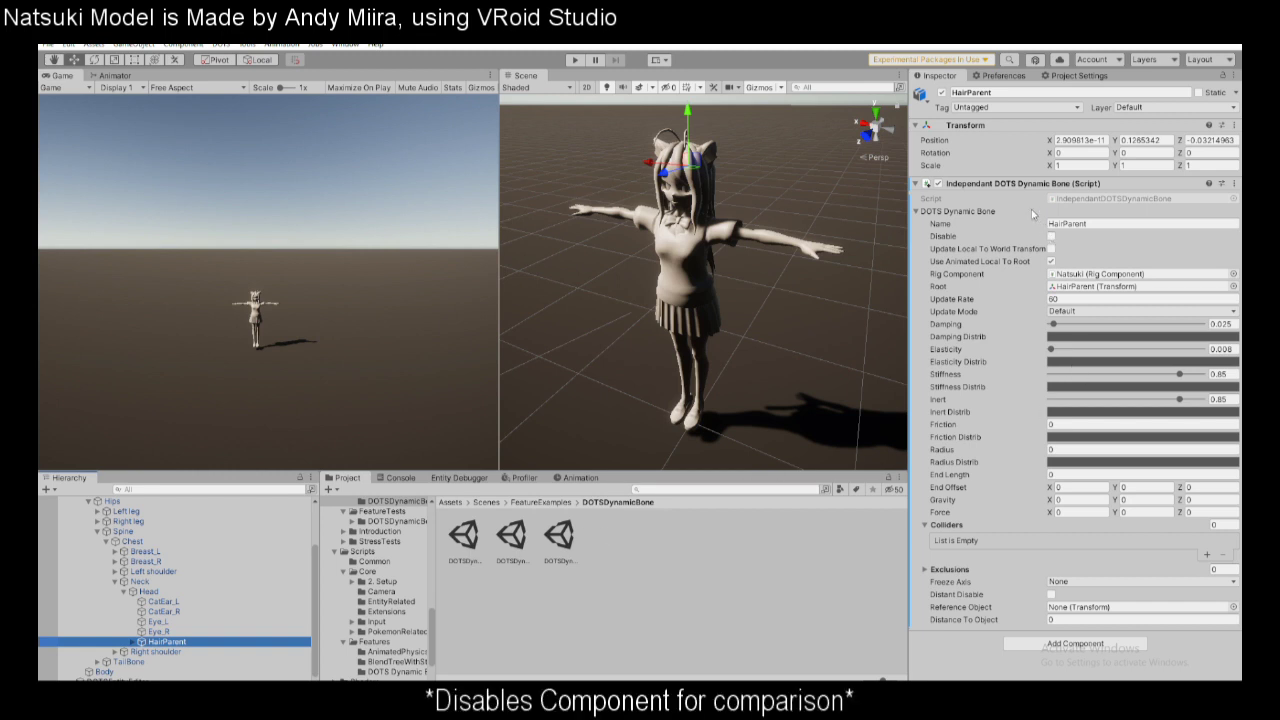
left_click(937, 184)
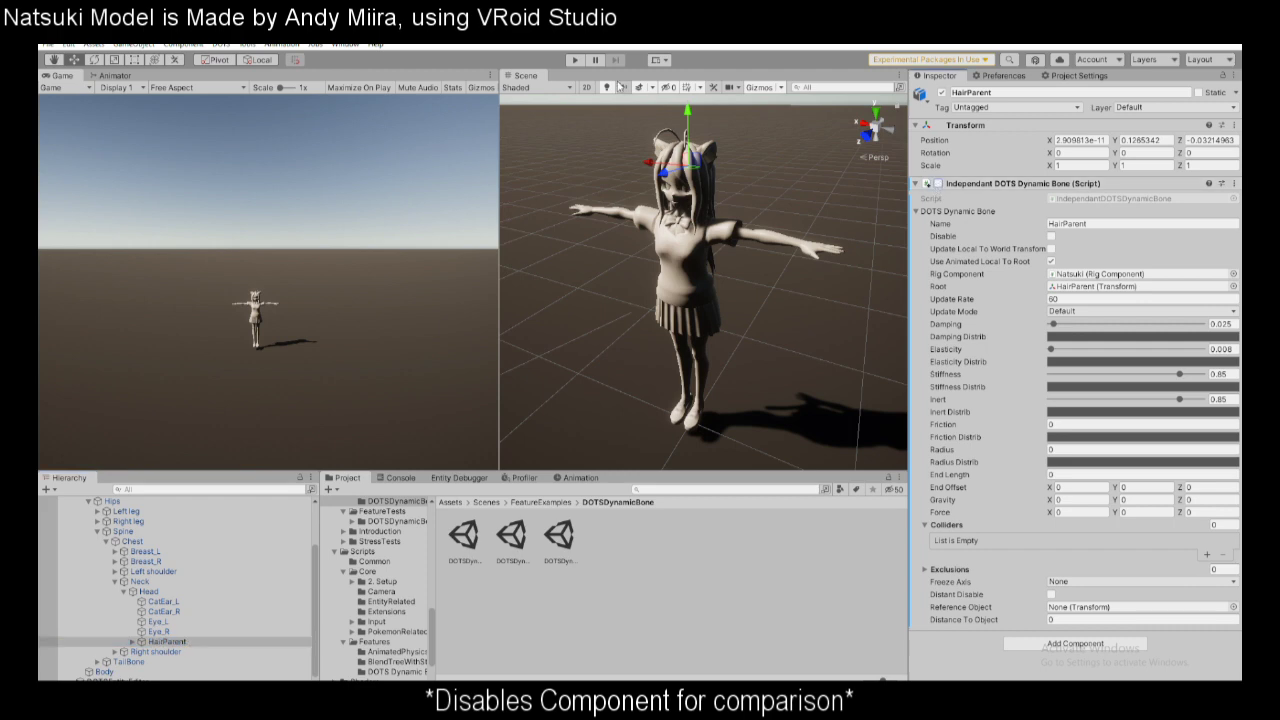
Run the scene briefly with HairParent's Independant DOTS Dynamic Bone component disabled to observe the motion.
left_click(576, 62)
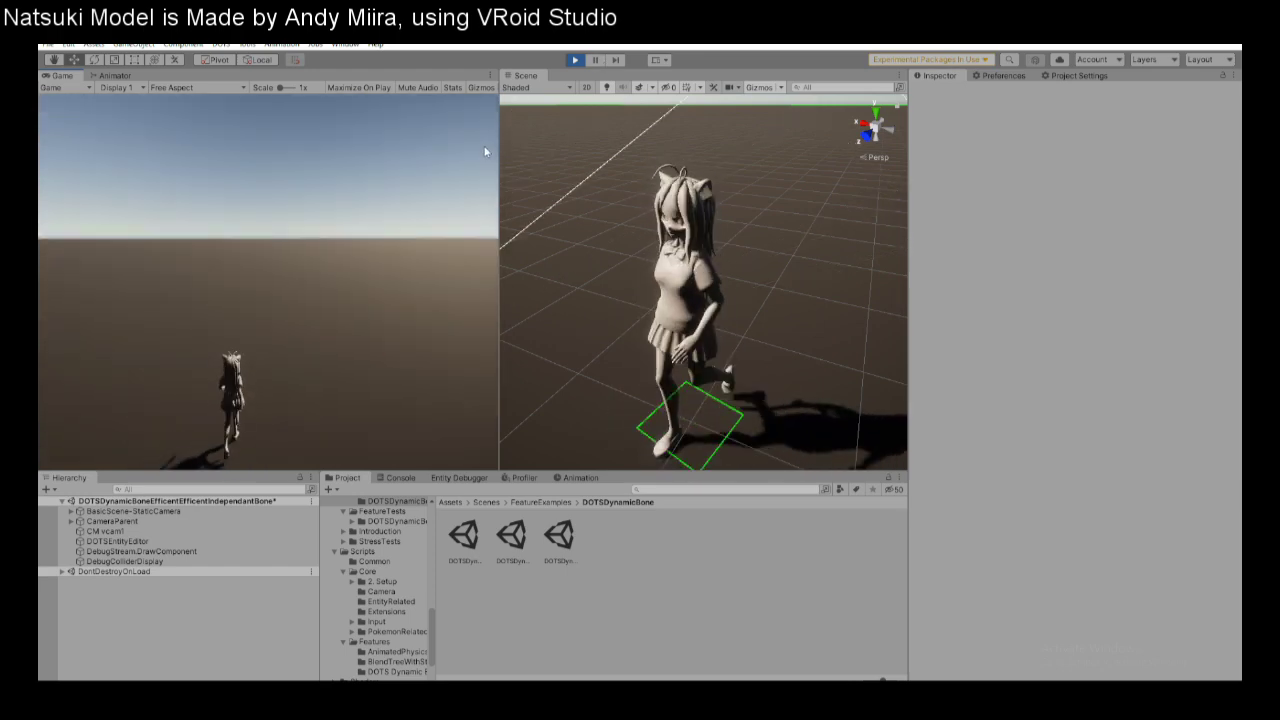
left_click(576, 59)
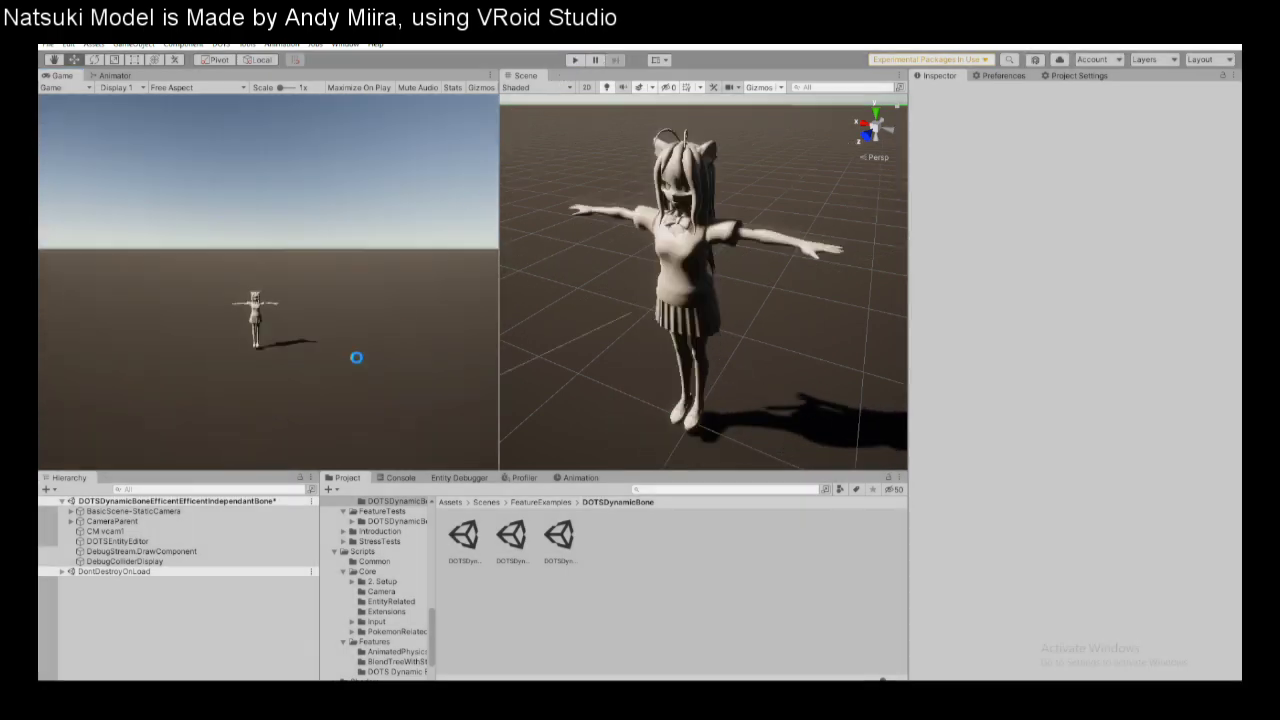
Re-enable the Independant DOTS Dynamic Bone component on HairParent and run the scene briefly to observe the hair motion.
scroll(238, 590, "down", 2)
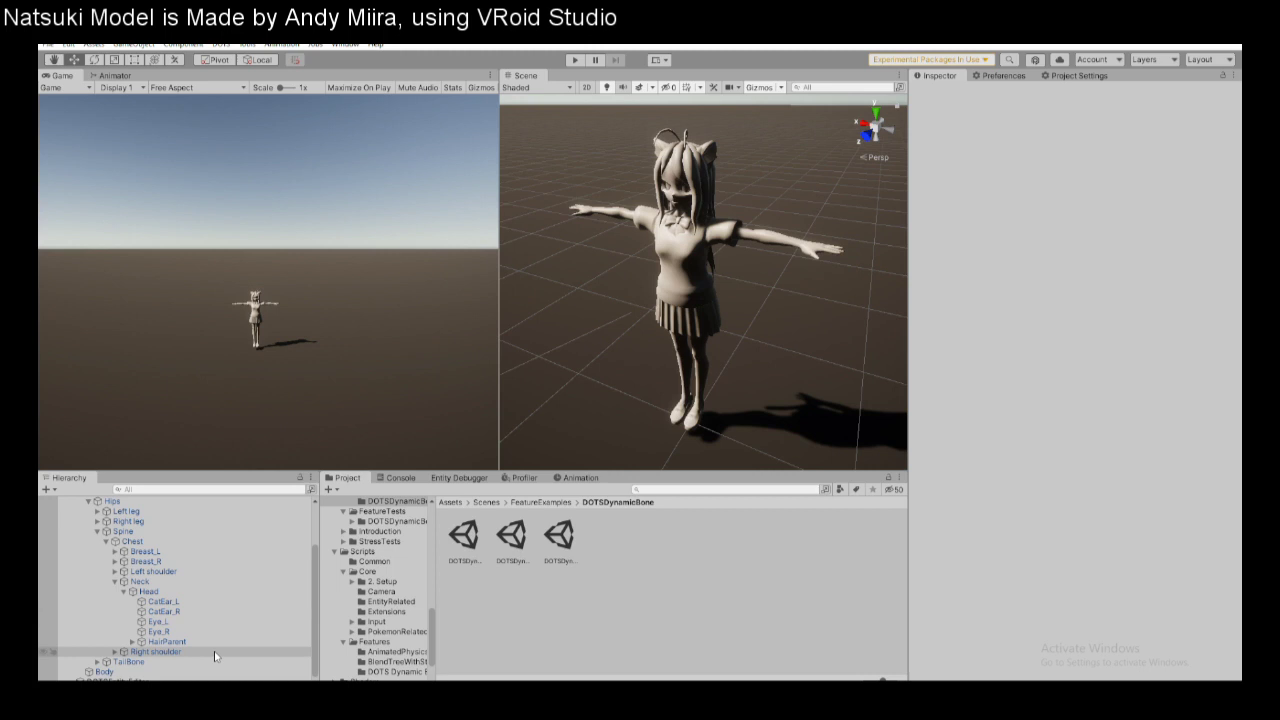
left_click(212, 653)
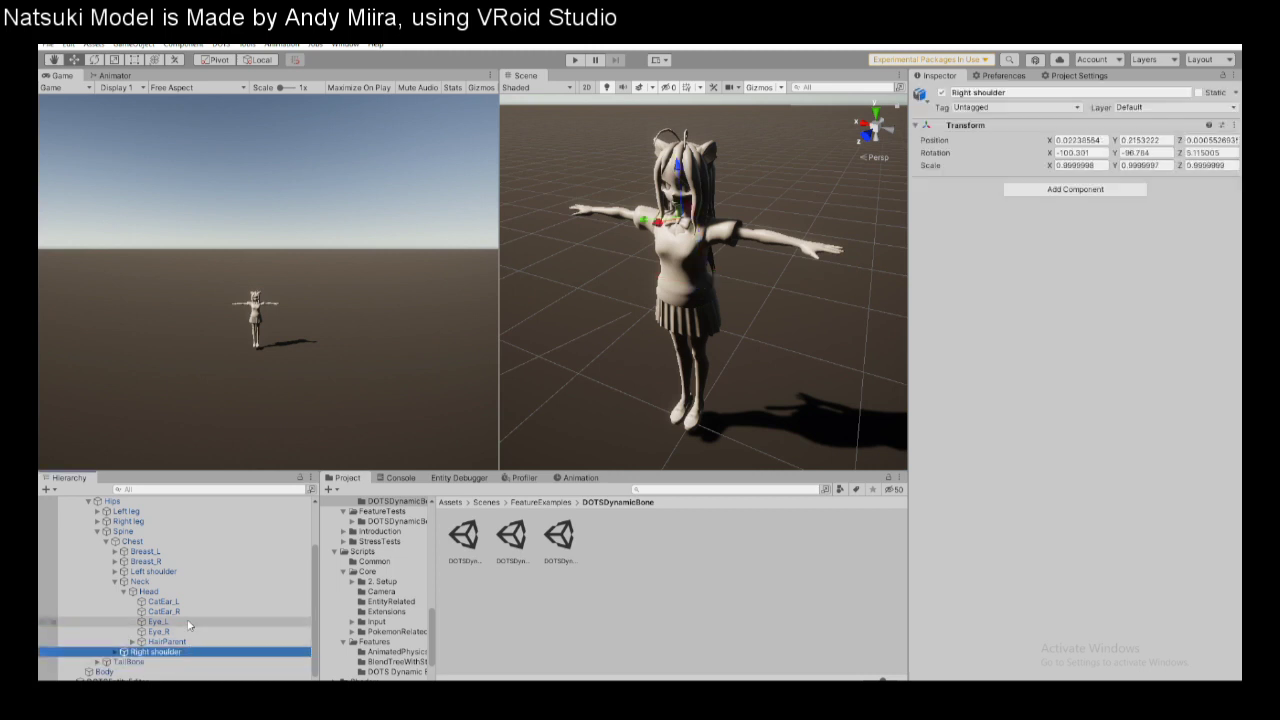
left_click(162, 641)
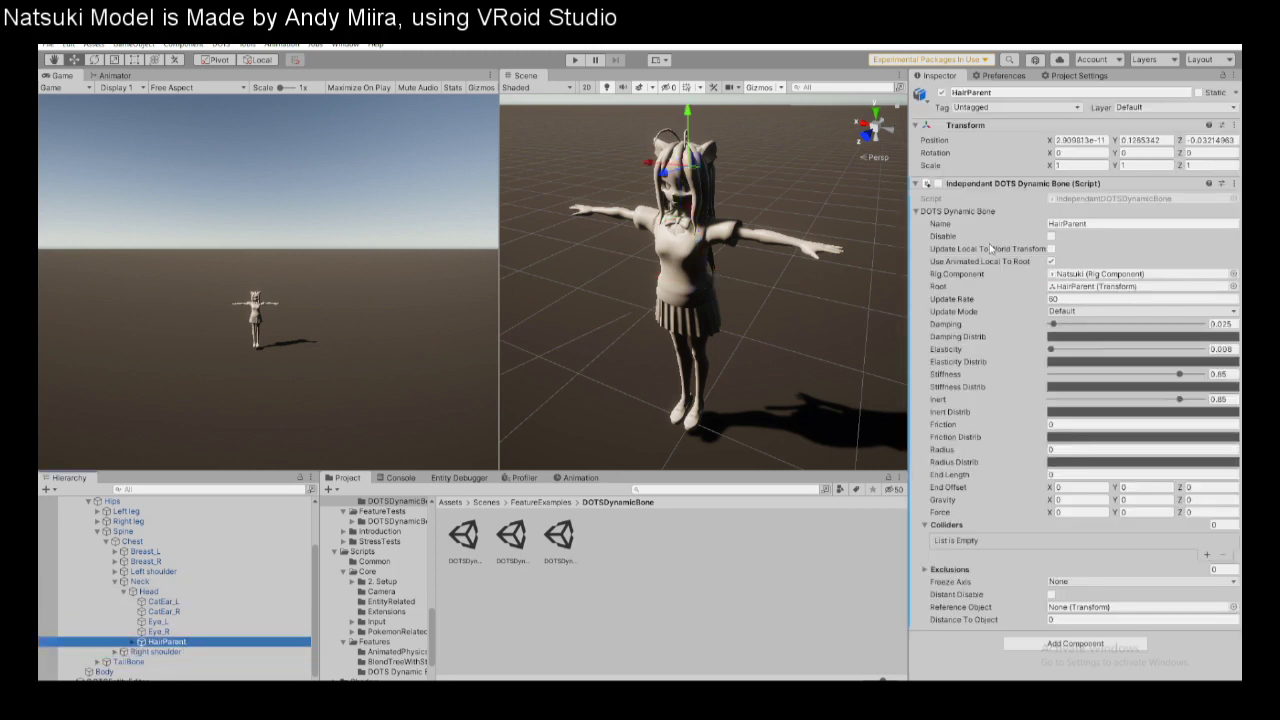
left_click(937, 184)
left_click(575, 61)
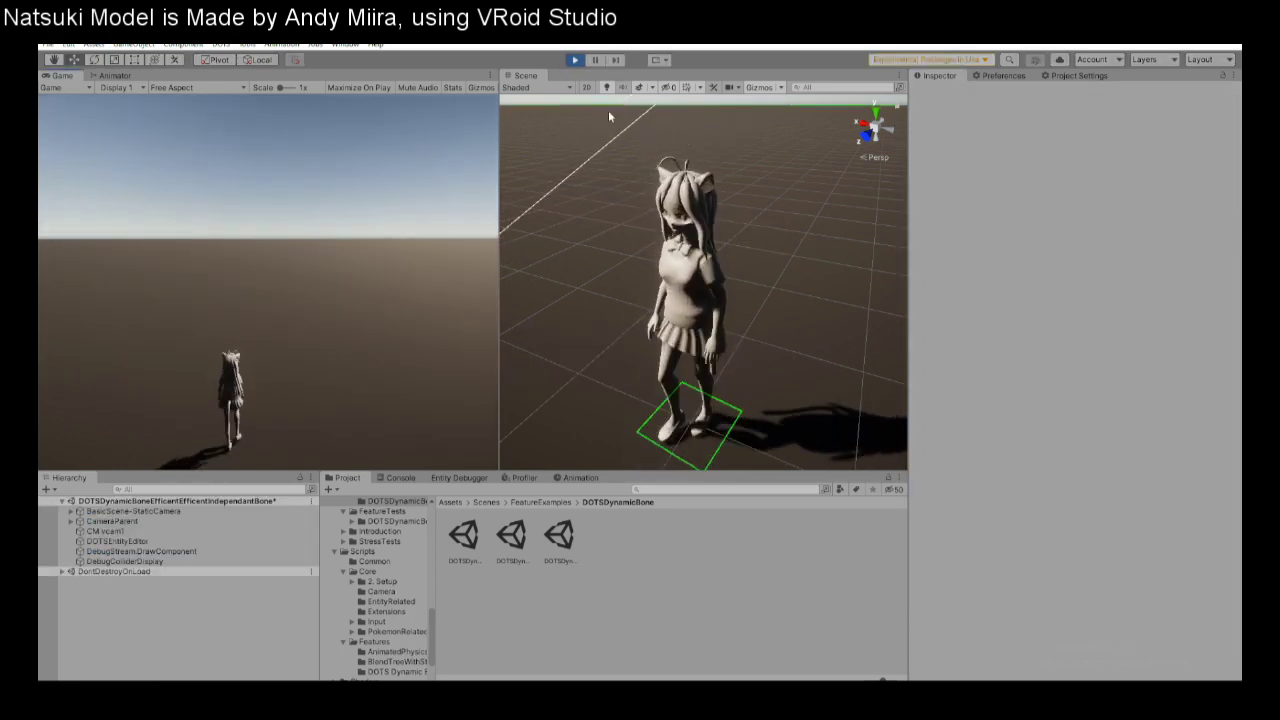
left_click(577, 62)
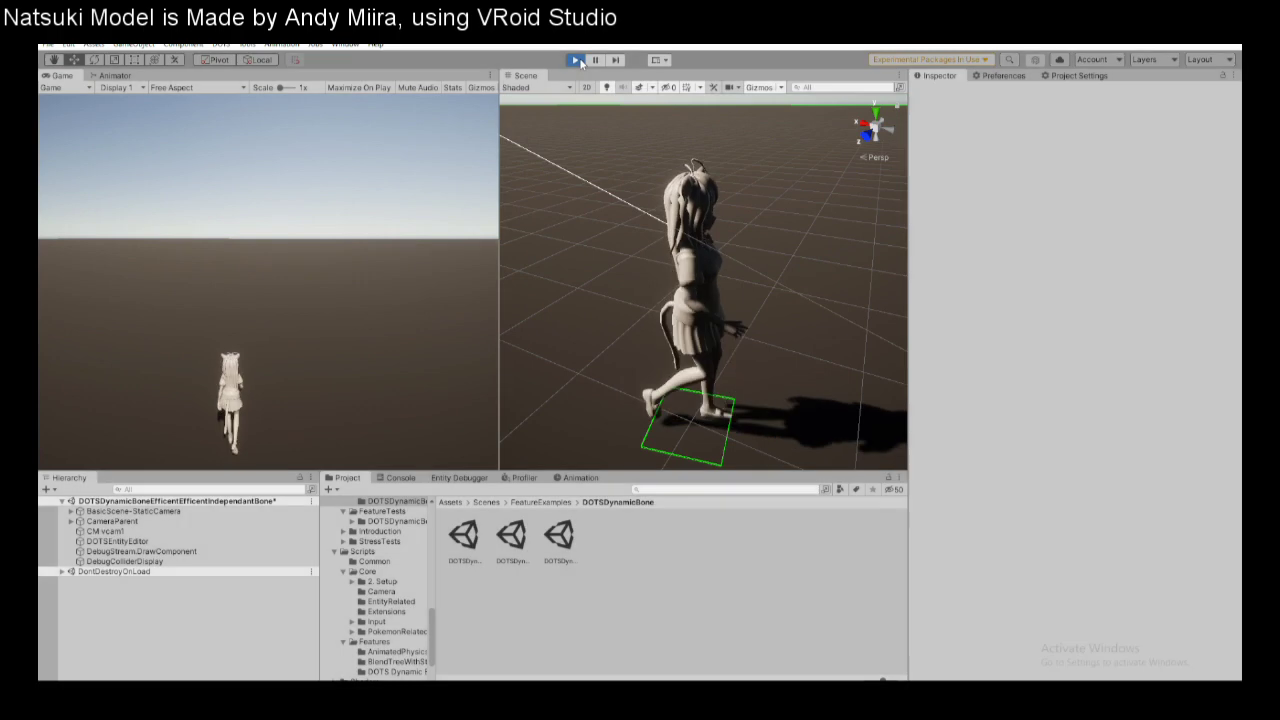
Copy HairParent's Independant DOTS Dynamic Bone component, and disable and collapse the original.
left_click(242, 541)
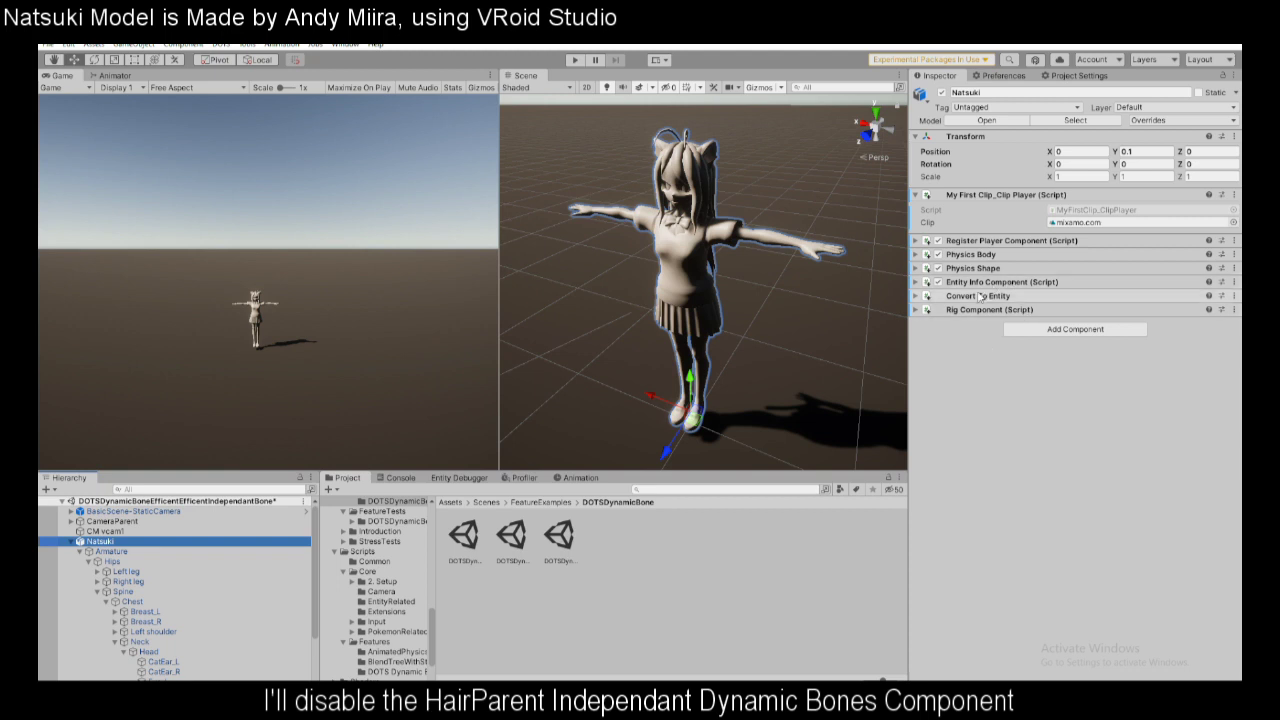
scroll(200, 640, "down", 3)
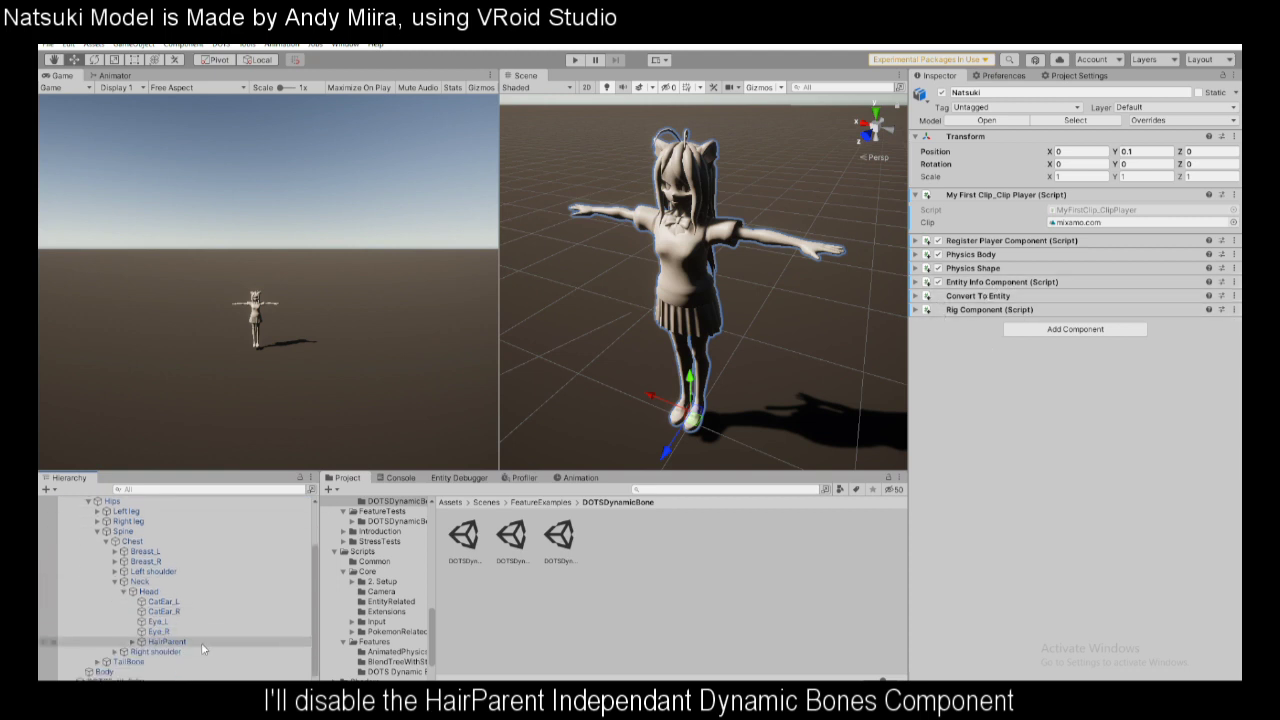
left_click(201, 644)
right_click(985, 183)
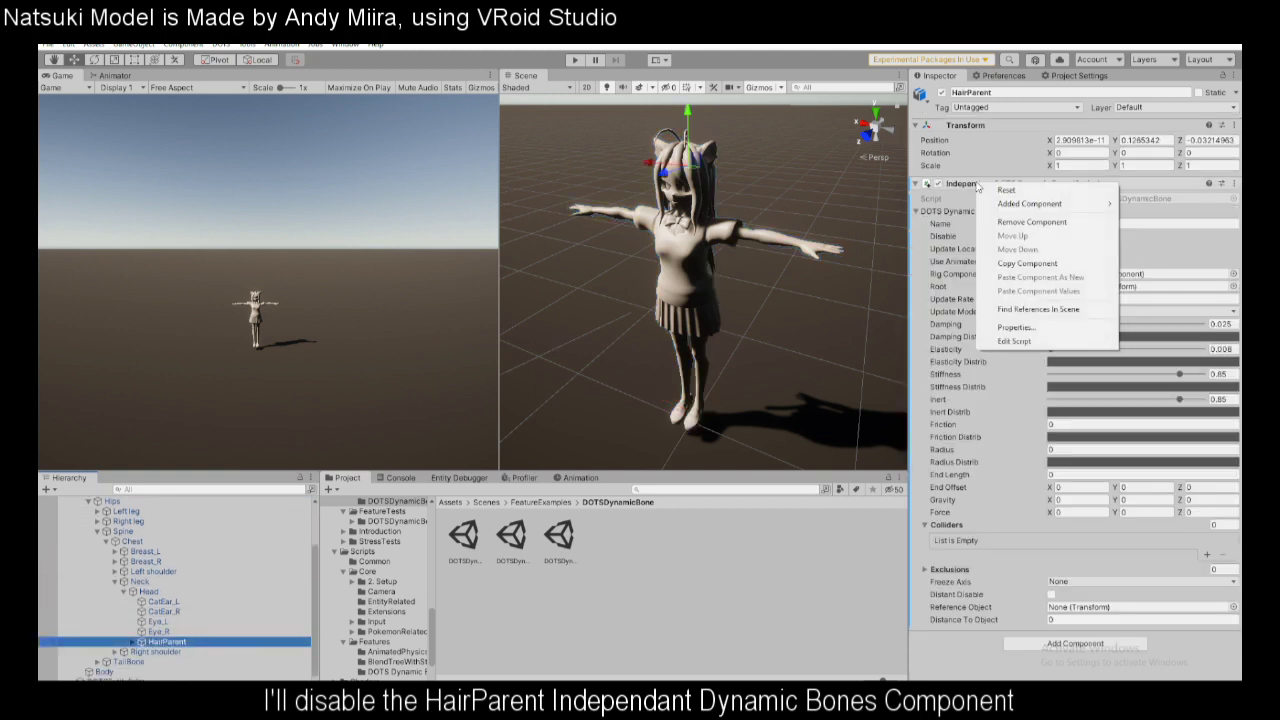
left_click(1012, 262)
left_click(915, 184)
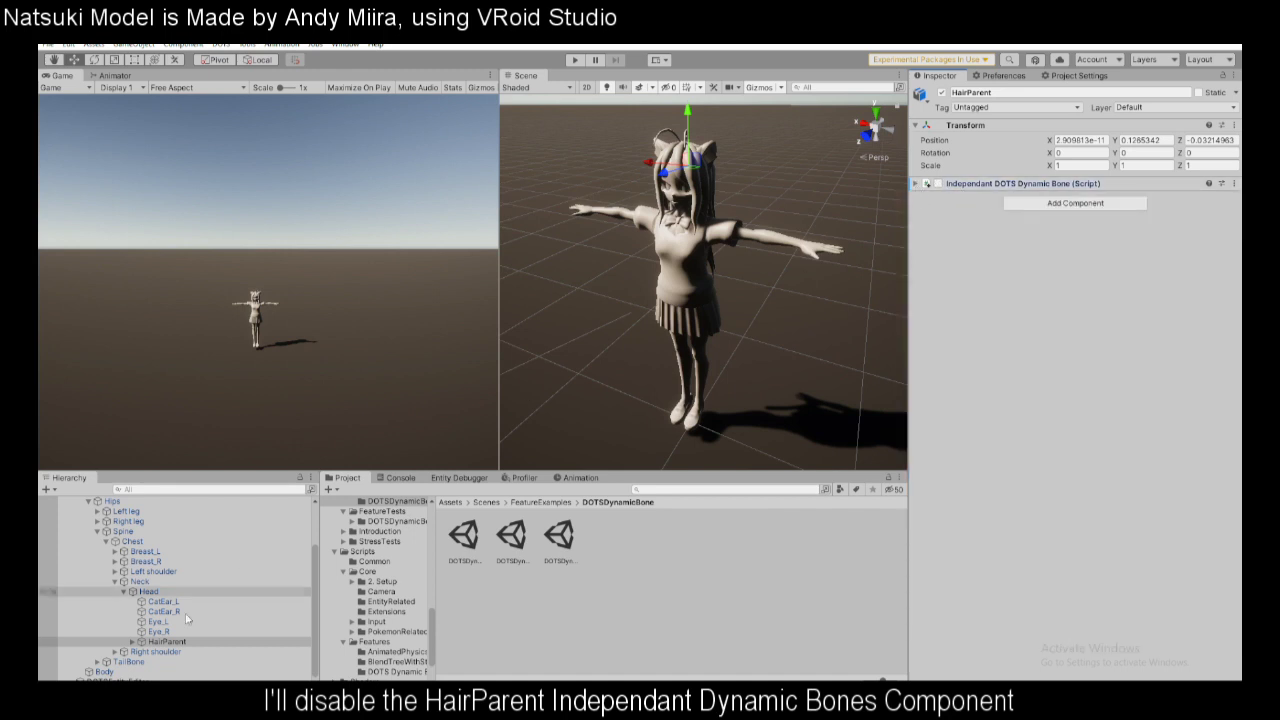
Create an empty object at the root of the scene and name it ANOTHER ENTITY.
scroll(157, 560, "up", 2)
scroll(157, 543, "up", 2)
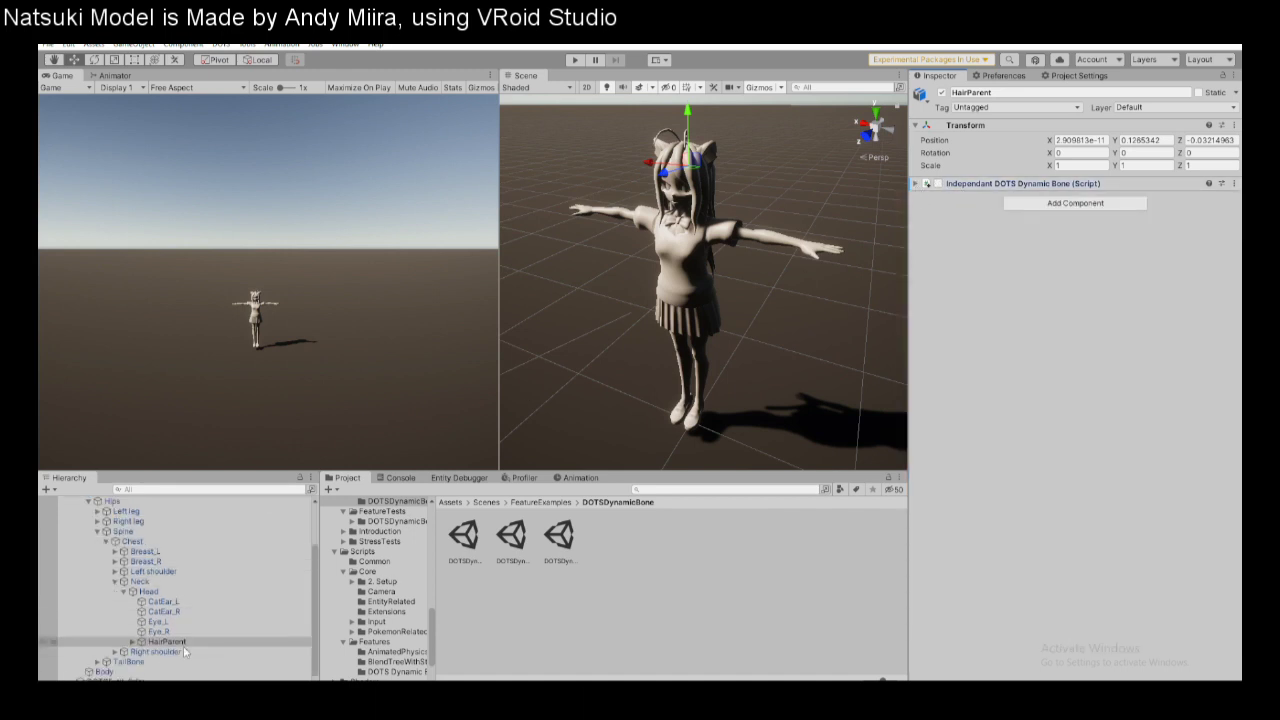
scroll(88, 552, "up", 2)
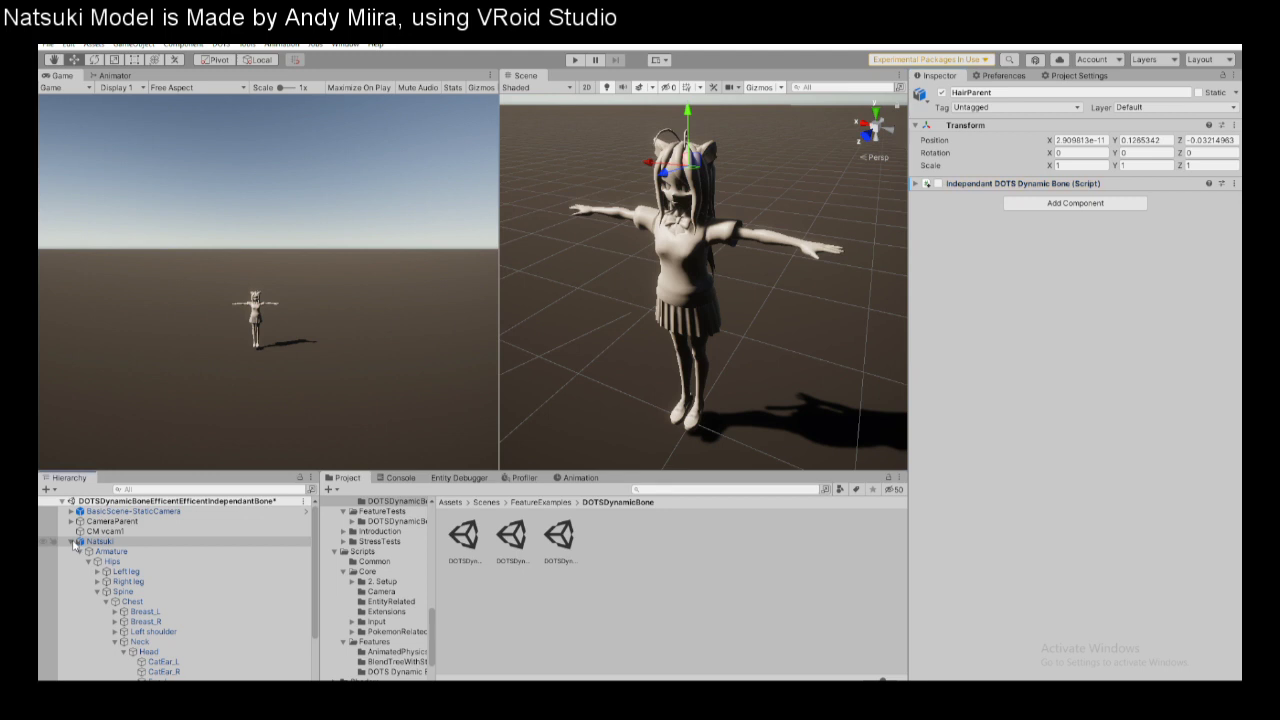
left_click(71, 542)
left_click(129, 586)
right_click(129, 586)
left_click(200, 352)
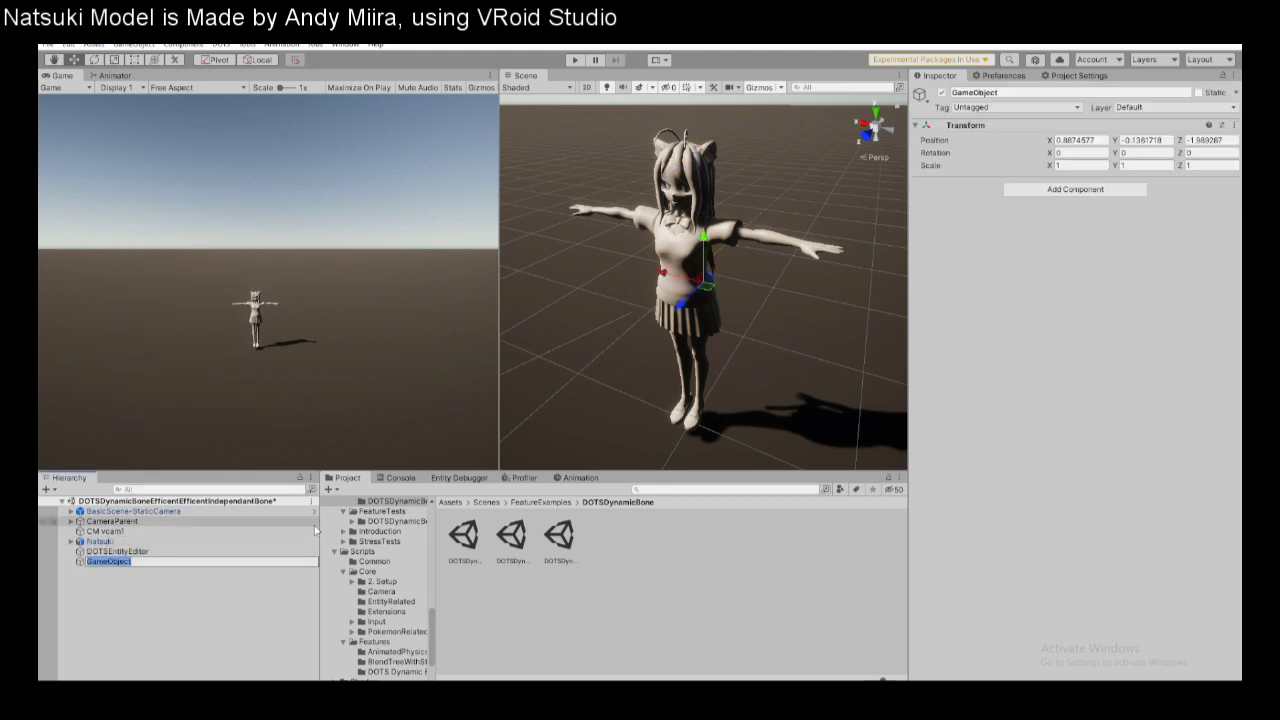
type("ANOTHER ENTITY")
key("Return")
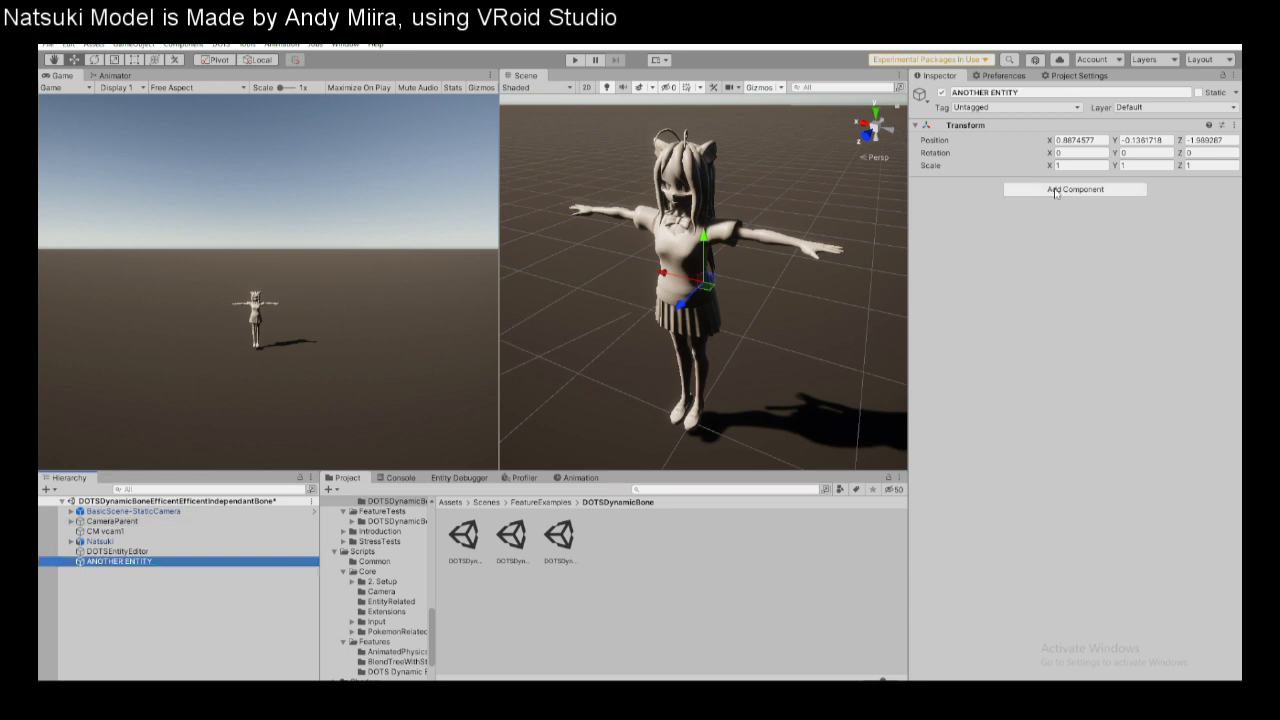
Add a Convert To Entity component to ANOTHER ENTITY and paste the copied Independant DOTS Dynamic Bone component as new.
left_click(1055, 190)
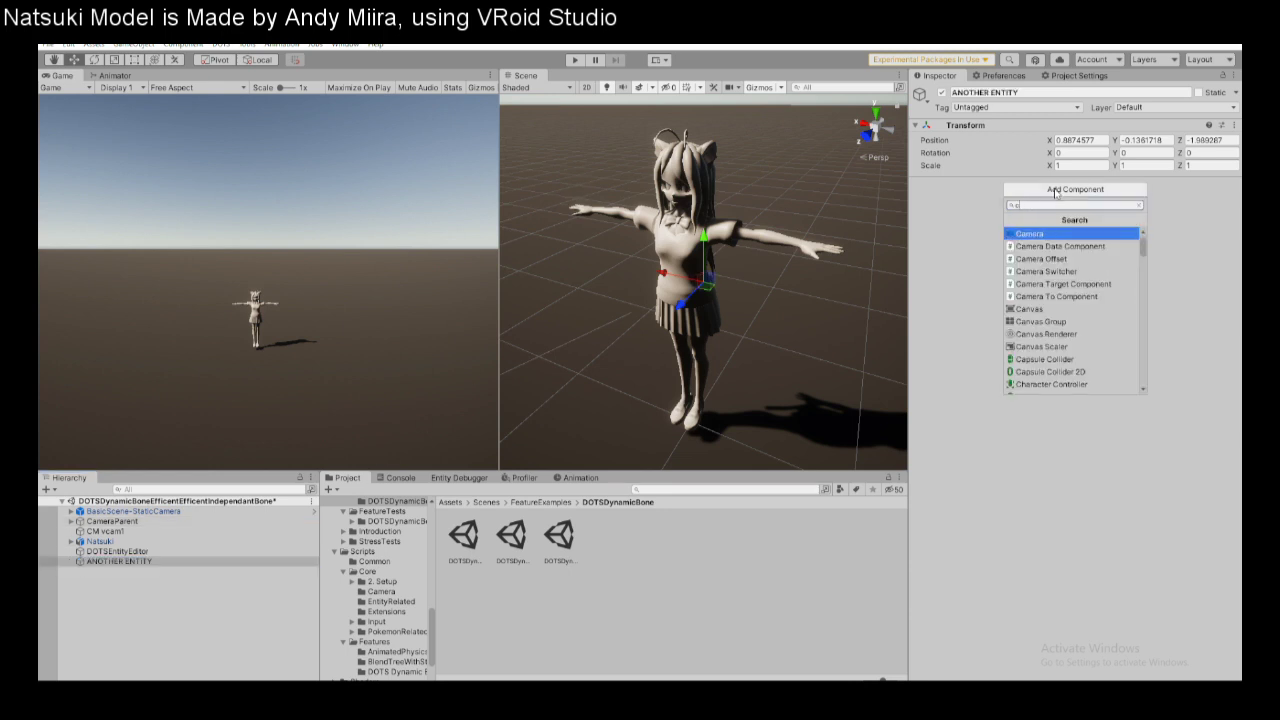
type("convert")
key("Return")
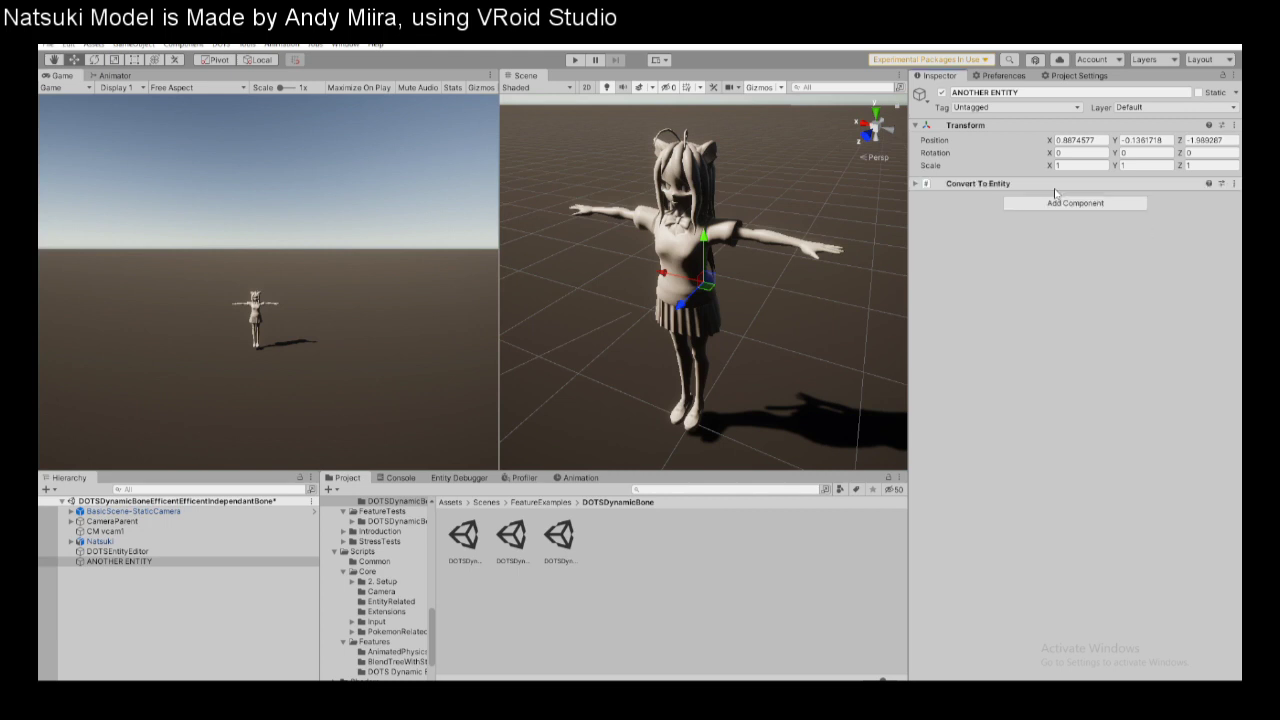
left_click(1047, 203)
right_click(1011, 185)
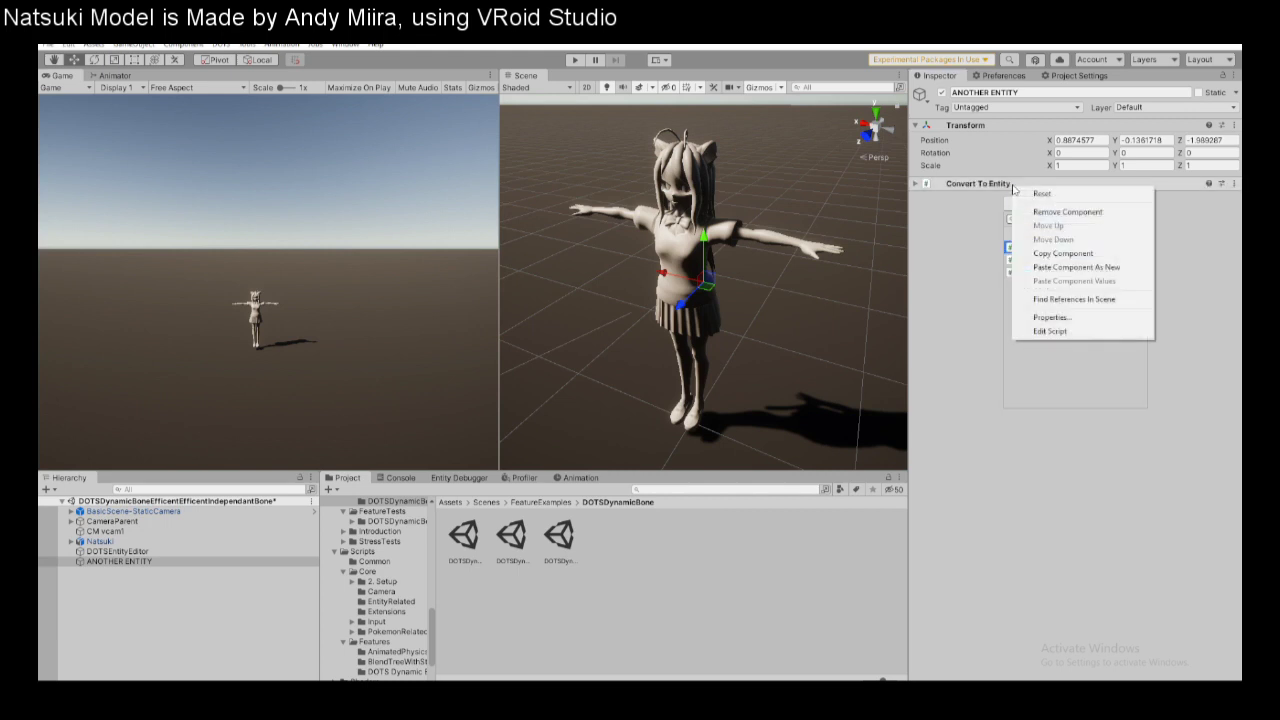
left_click(1060, 268)
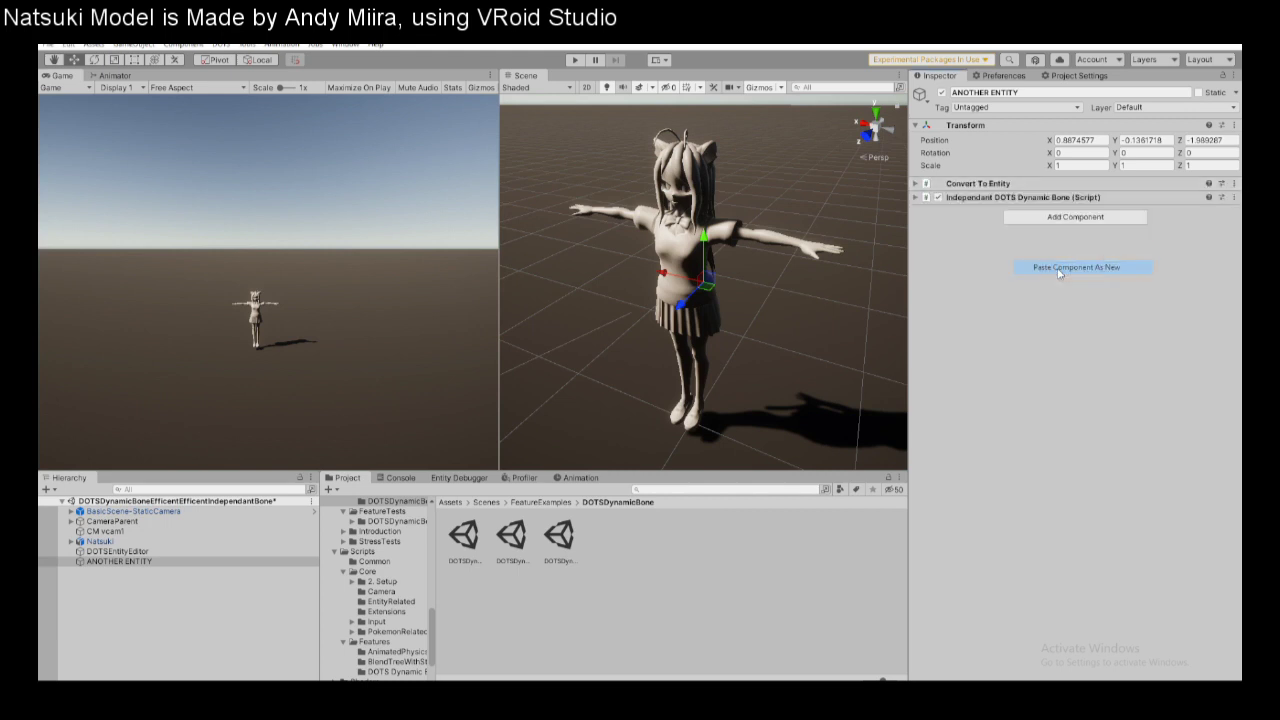
left_click(925, 202)
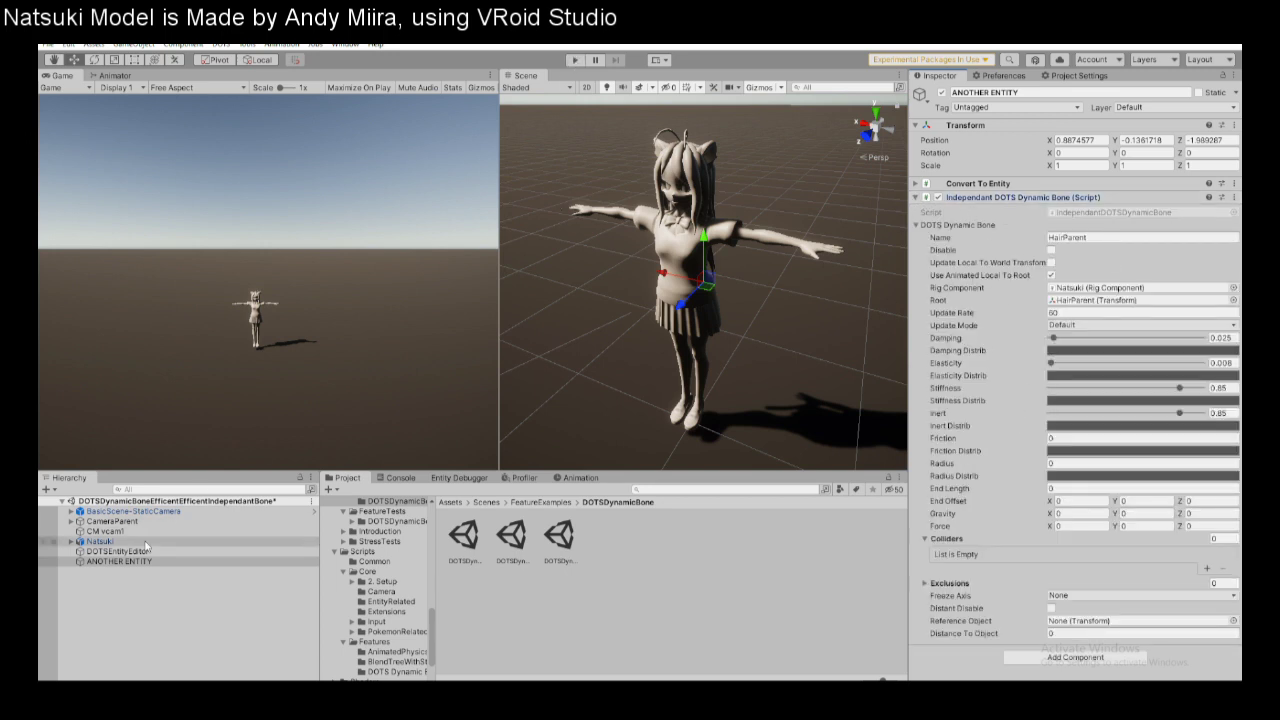
Remove the original Independant DOTS Dynamic Bone component from Natsuki's HairParent object.
left_click(72, 542)
scroll(176, 600, "down", 2)
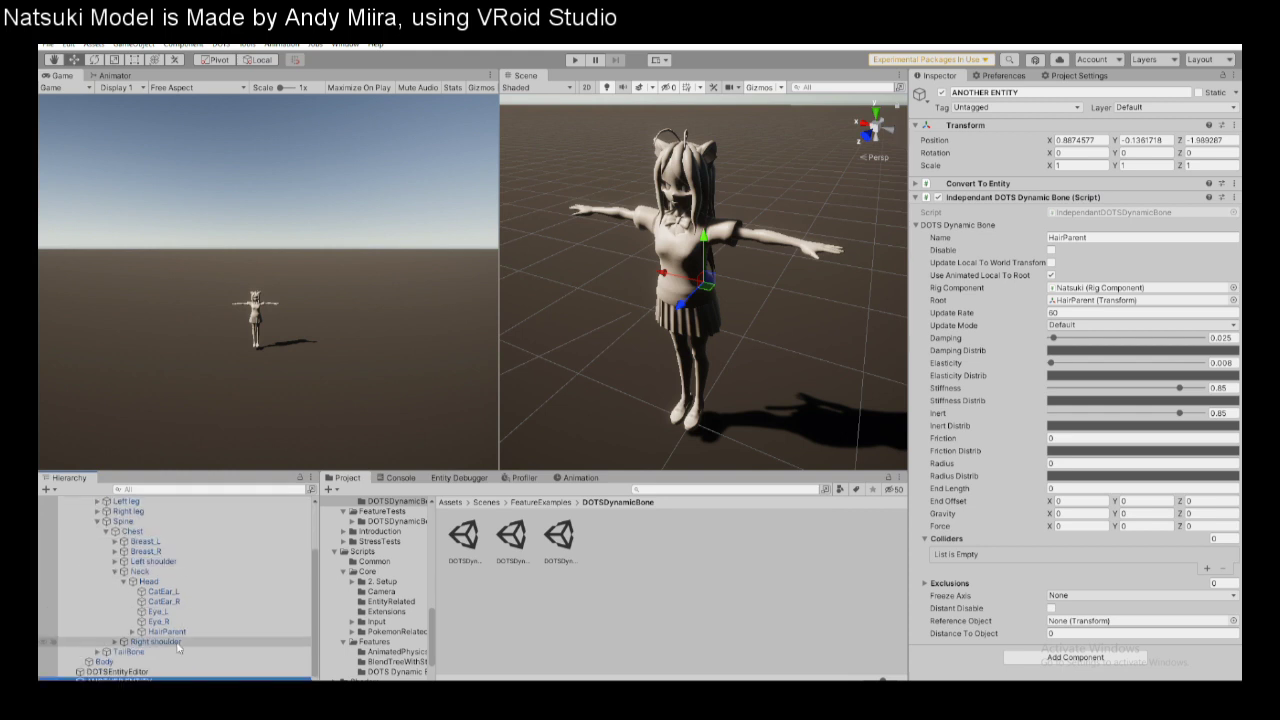
left_click(165, 632)
right_click(968, 185)
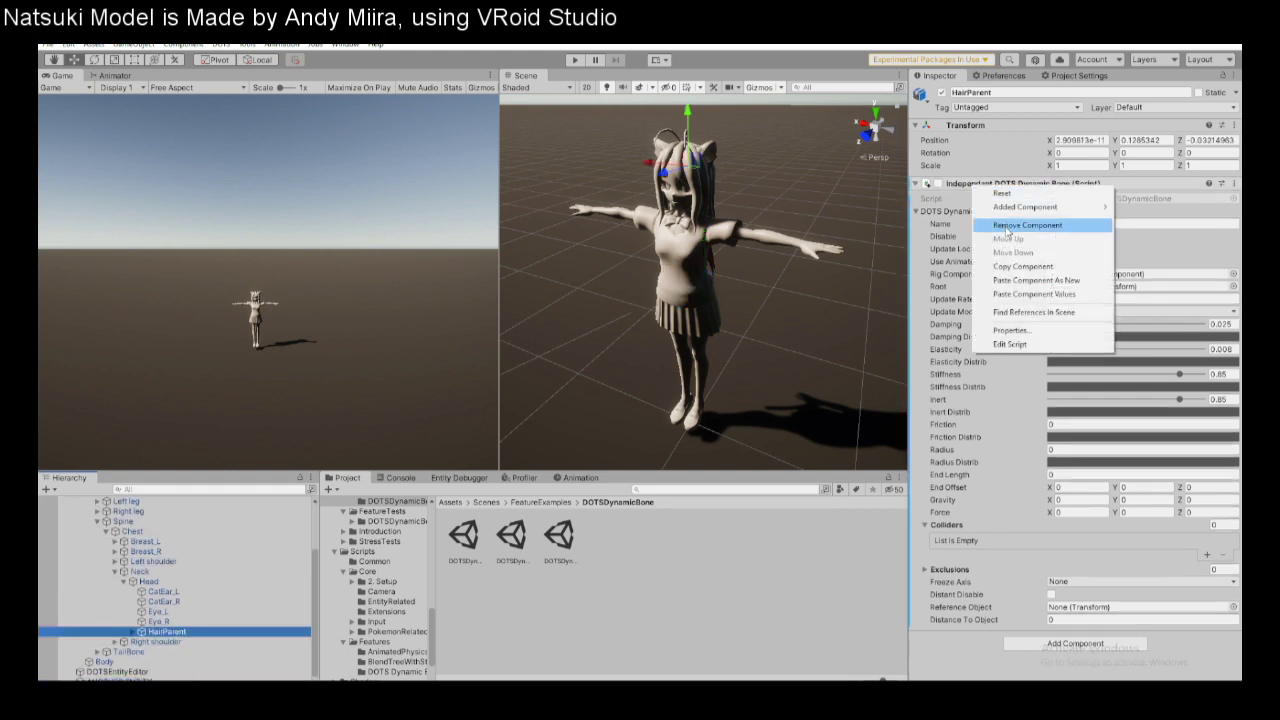
left_click(1000, 223)
Run the scene and examine which entities DynamicBoneLateUpdateSystem processes in the Entity Debugger, then stop the scene.
left_click(576, 60)
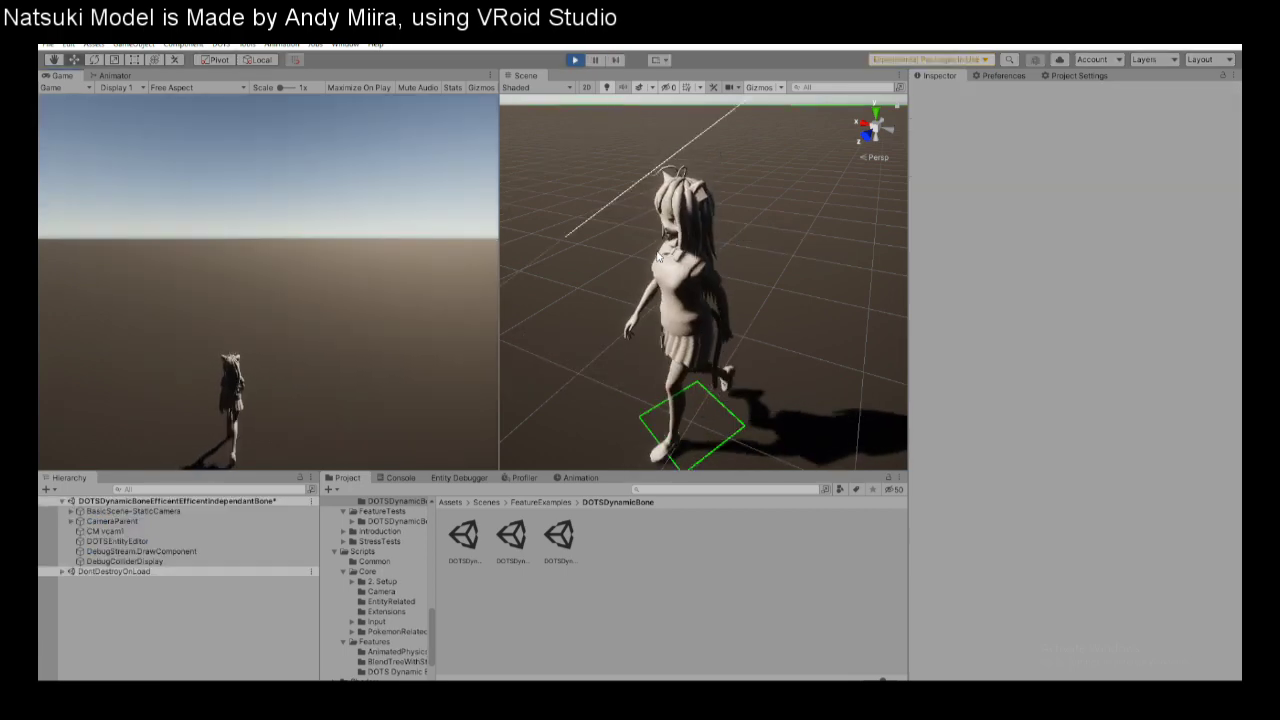
left_click(462, 478)
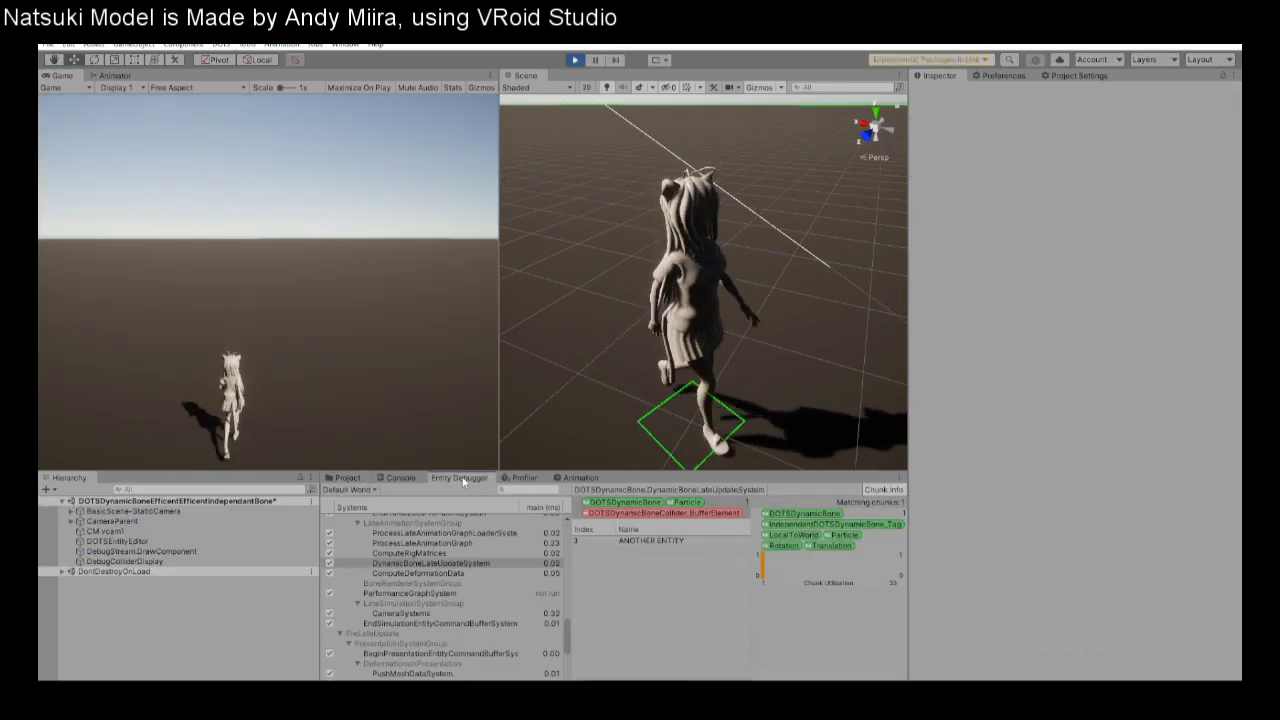
left_click(514, 565)
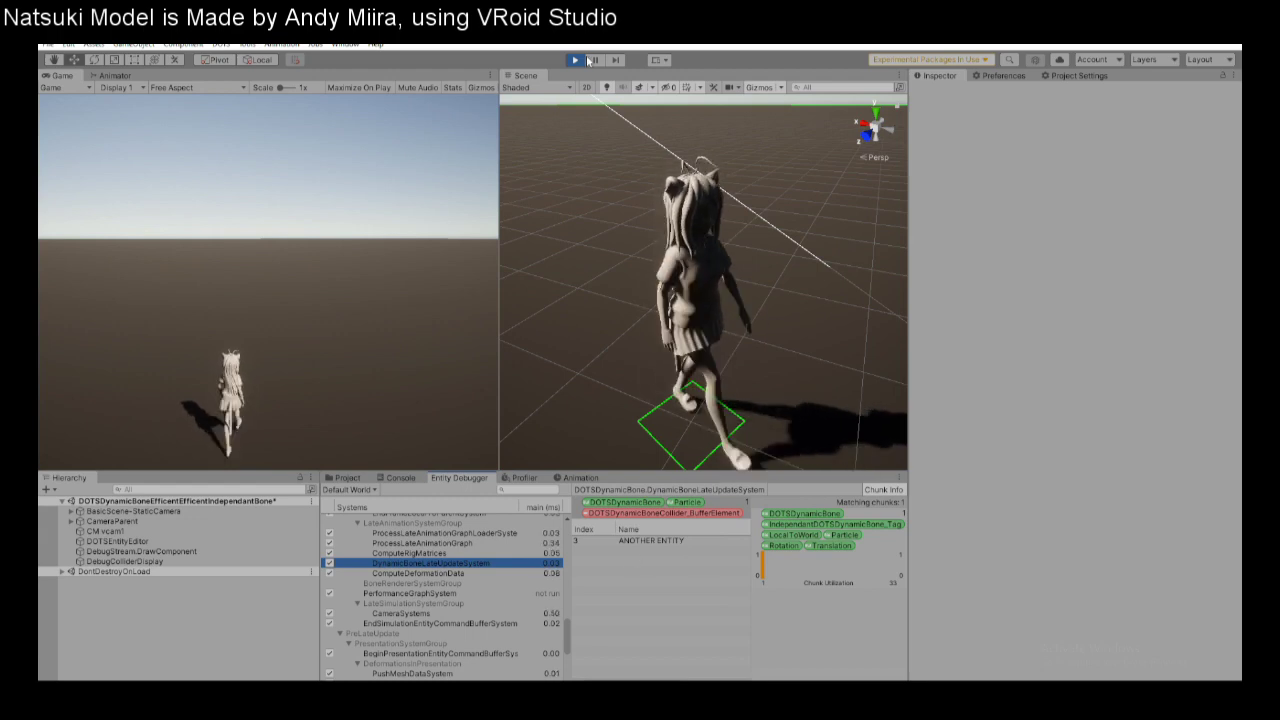
key("ctrl+p")
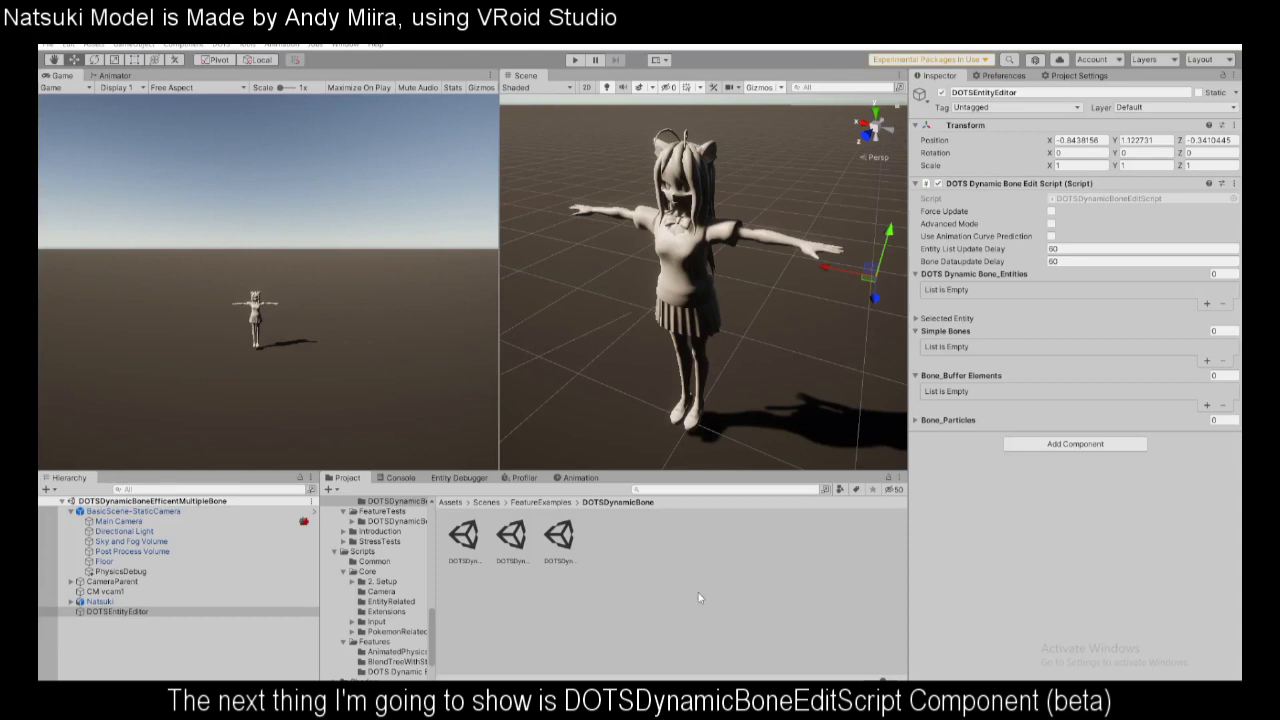
Run the DOTSDynamicBoneEfficentMultipleBone scene and show the DOTSEntityEditor object's DOTS Dynamic Bone Edit Script.
left_click(698, 592)
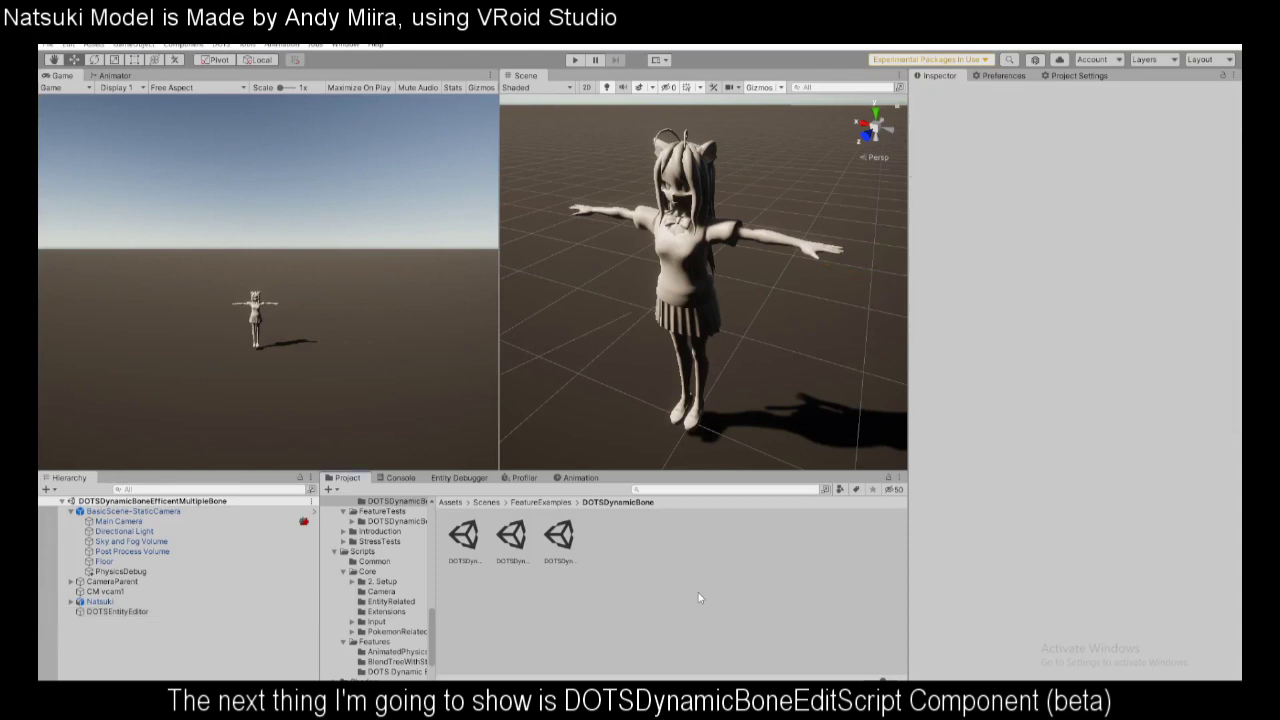
left_click(574, 61)
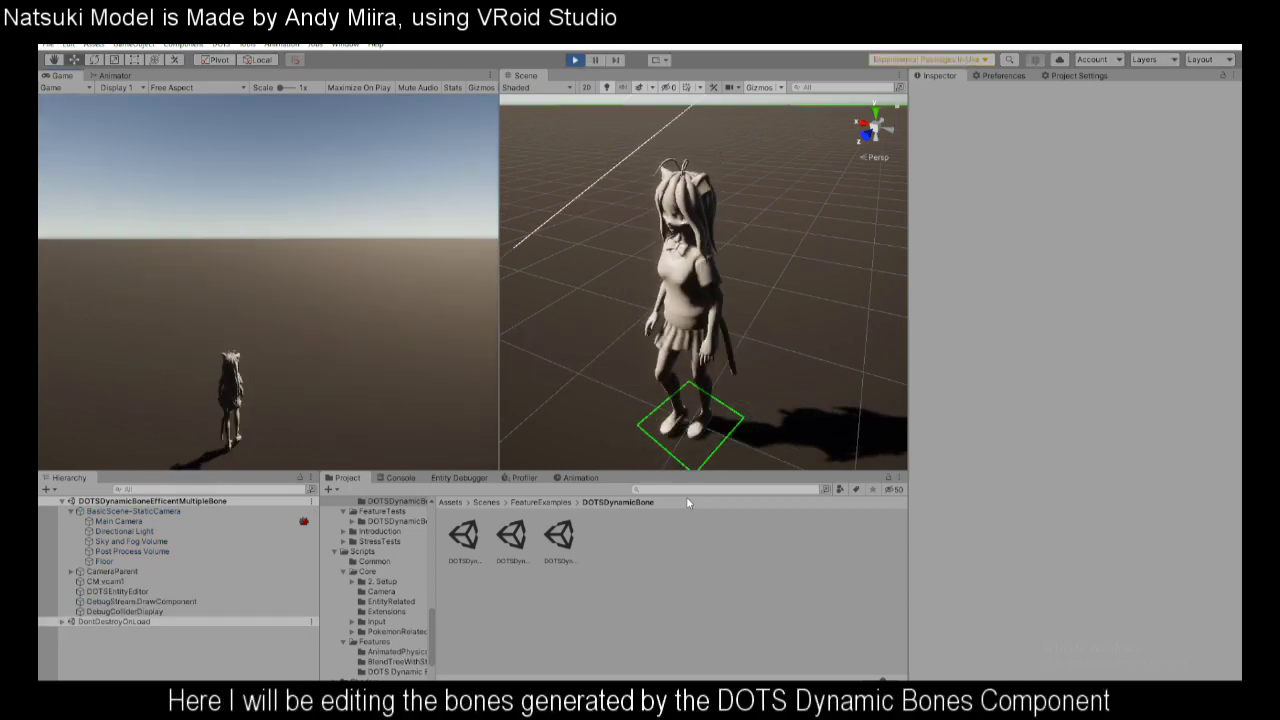
left_click(758, 424)
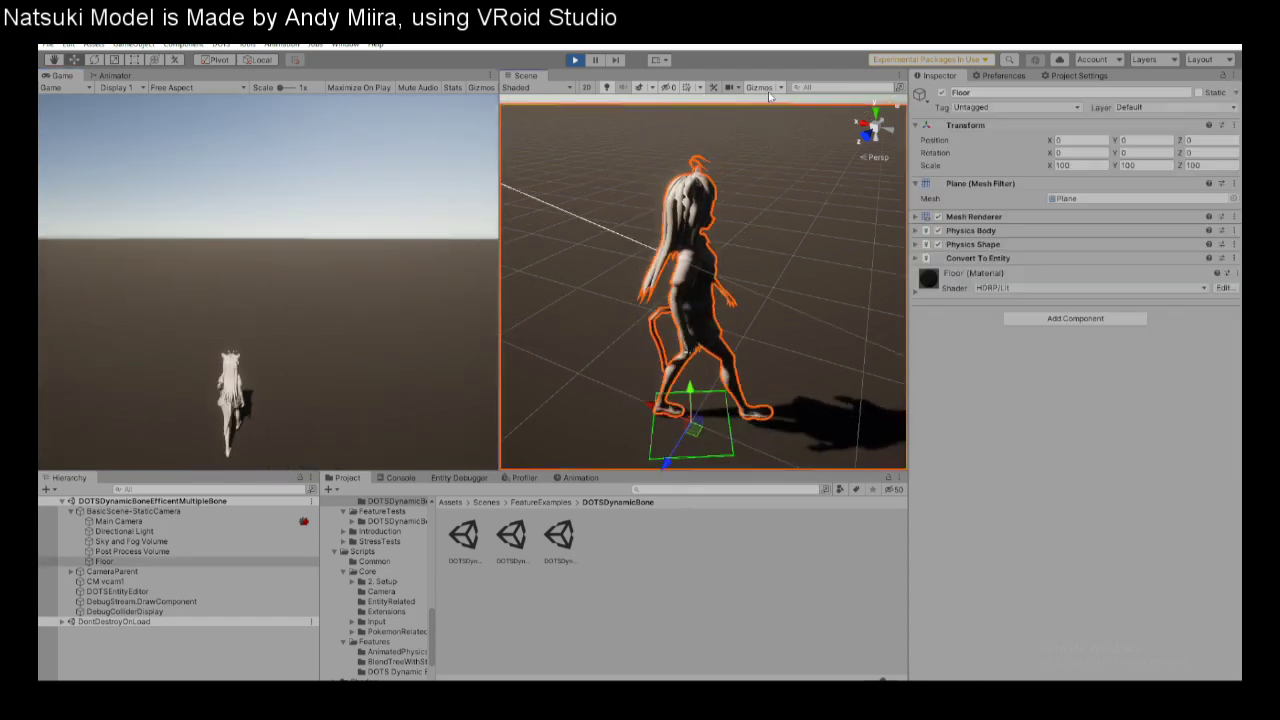
left_click(776, 99)
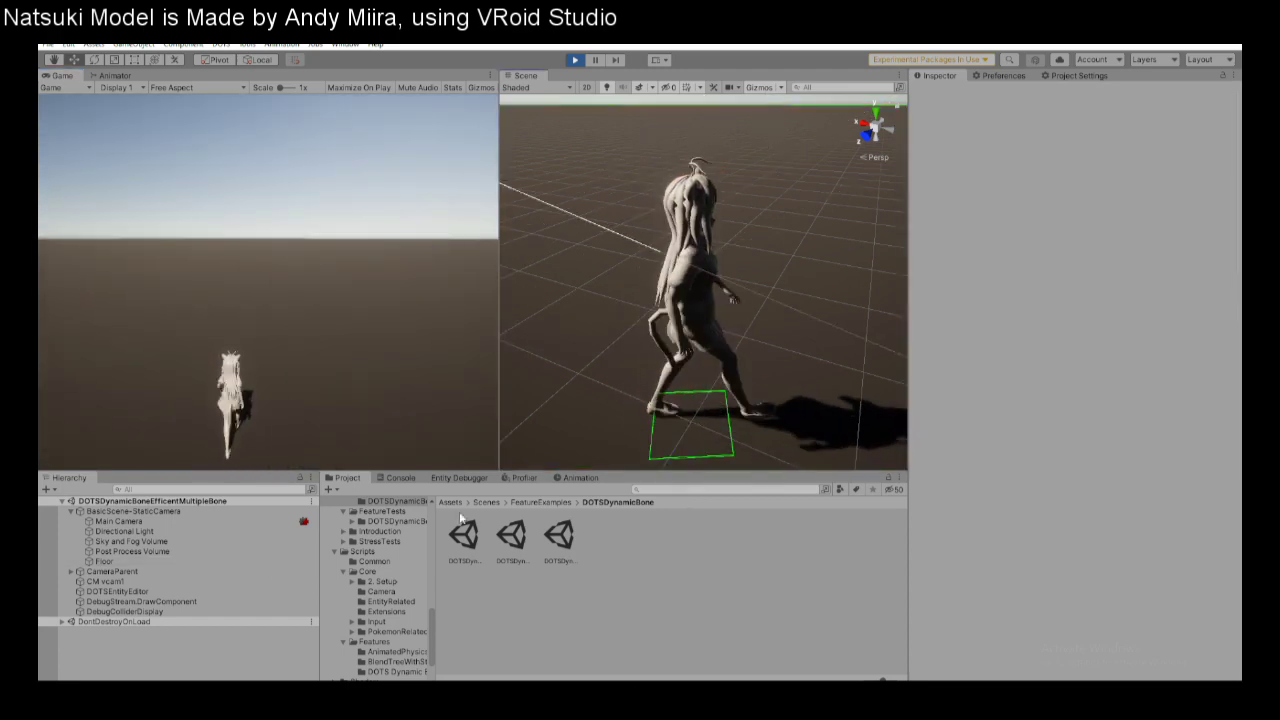
left_click(205, 592)
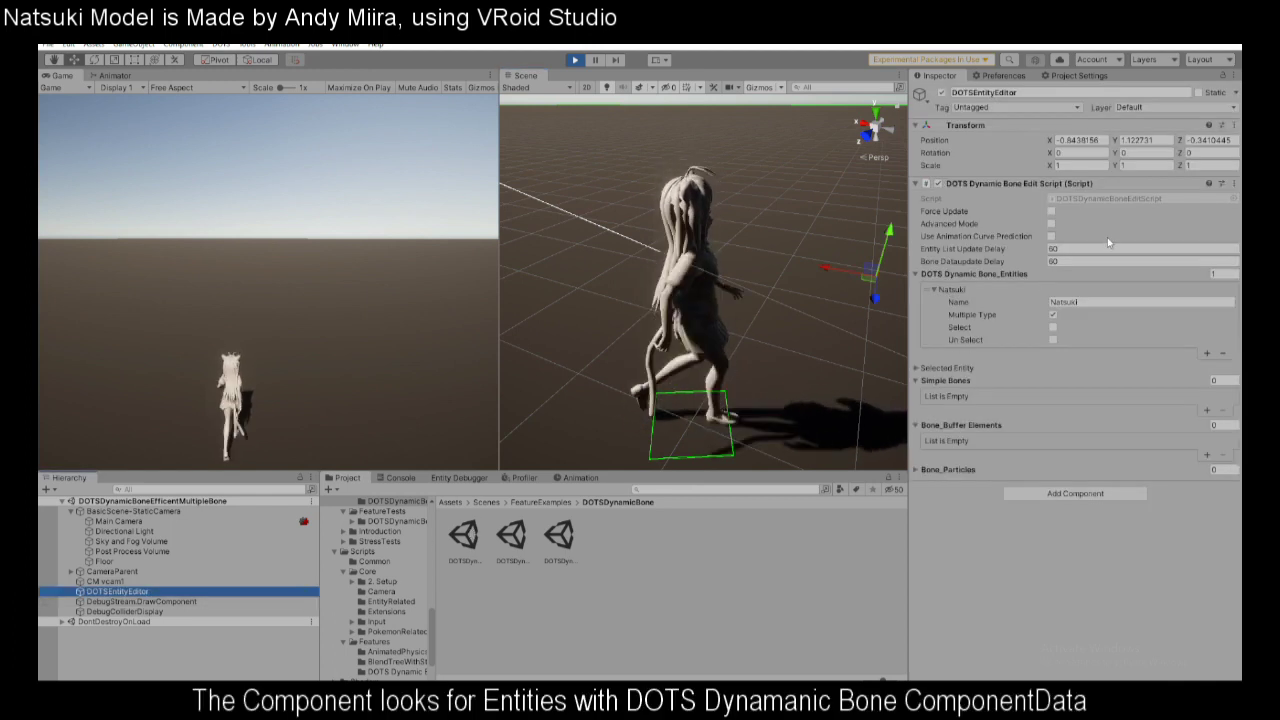
Select the Natsuki entity in the DOTS Dynamic Bone_Entities list and enable Force Update and Advanced Mode.
left_click(1053, 327)
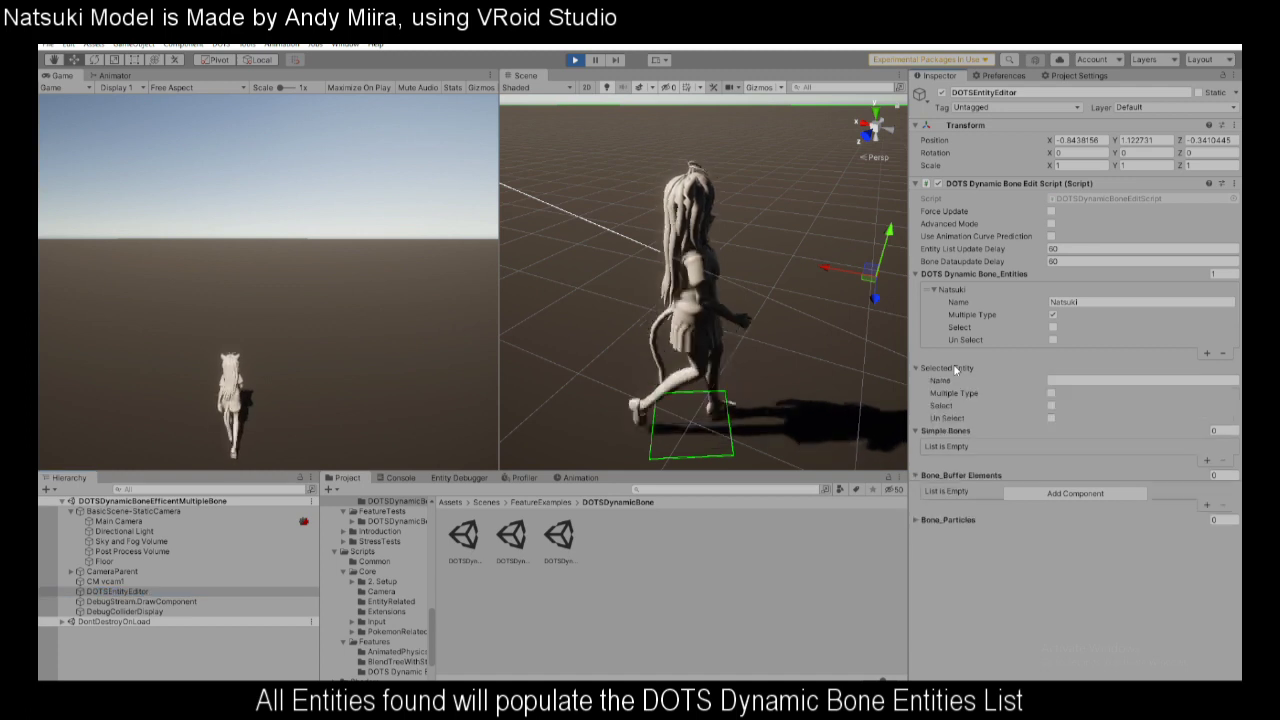
left_click(1054, 328)
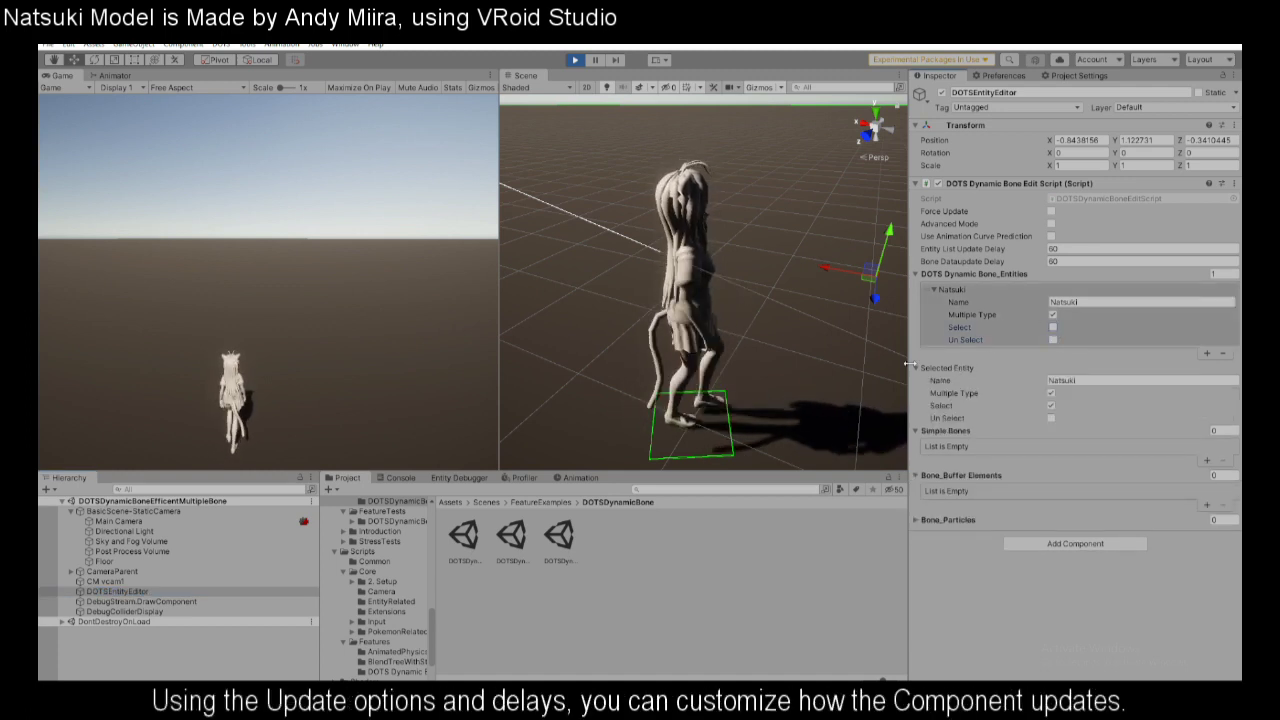
left_click(955, 369)
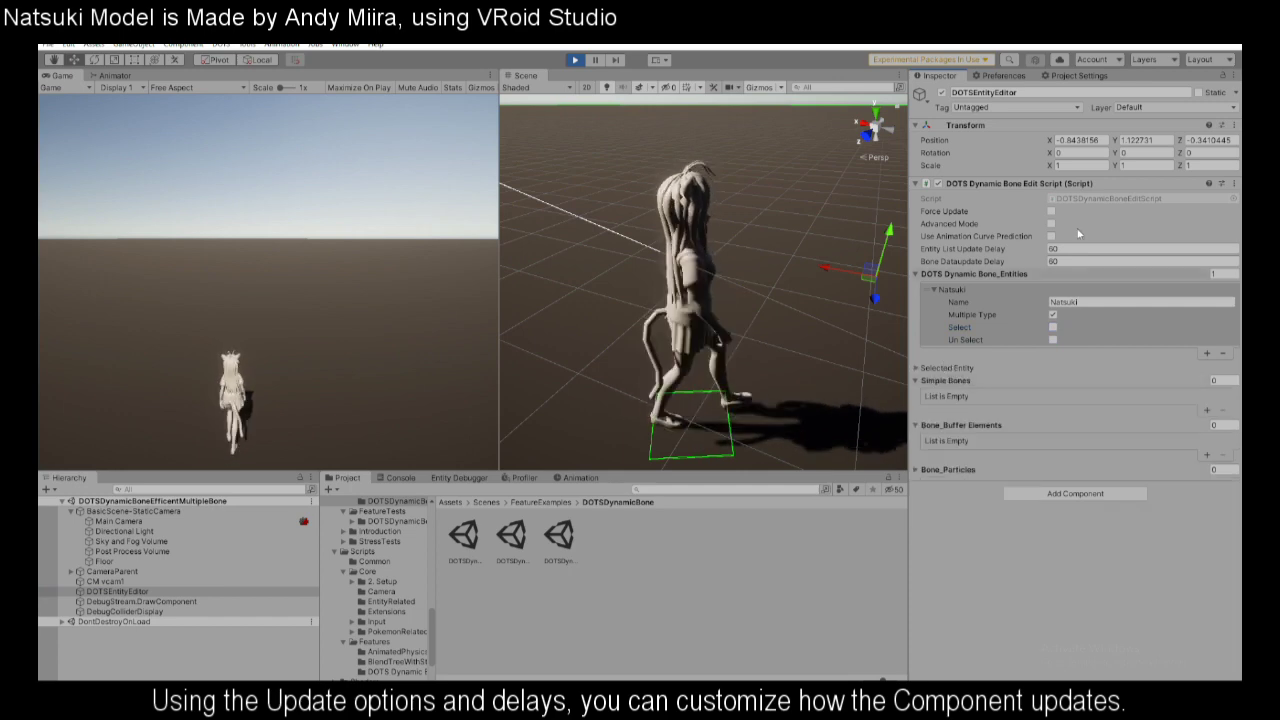
left_click(1052, 212)
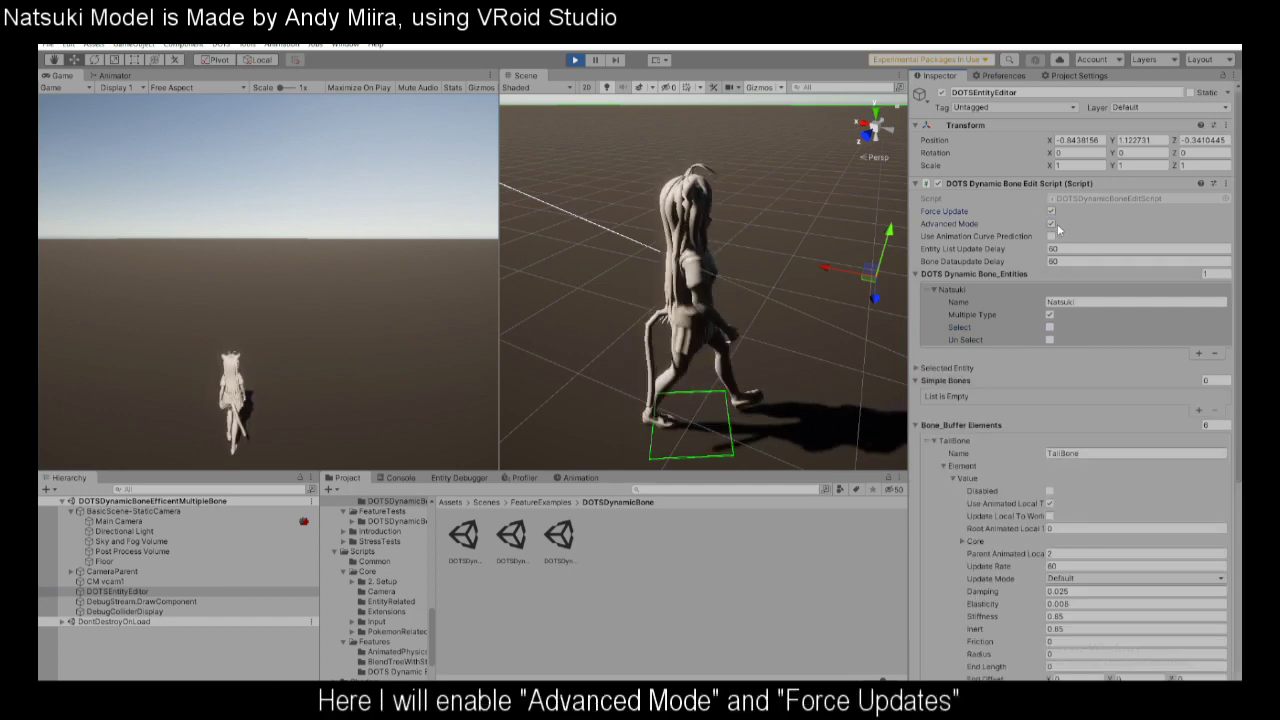
Set the TailBone element's Damping, Elasticity and Stiffness to 0.1 and its Inert to 0.
scroll(1075, 495, "down", 4)
left_click(1117, 366)
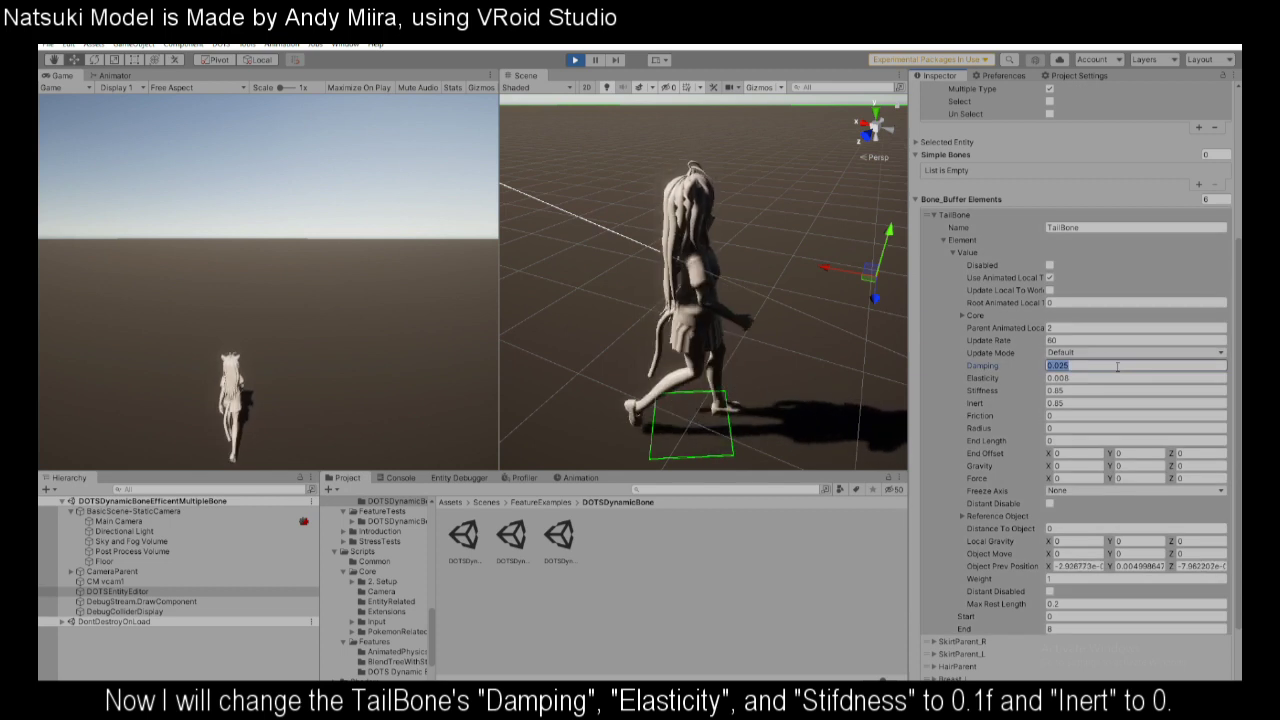
key("Tab")
type("0.1")
key("Tab")
type("0.1")
key("Tab")
type("0")
key("Return")
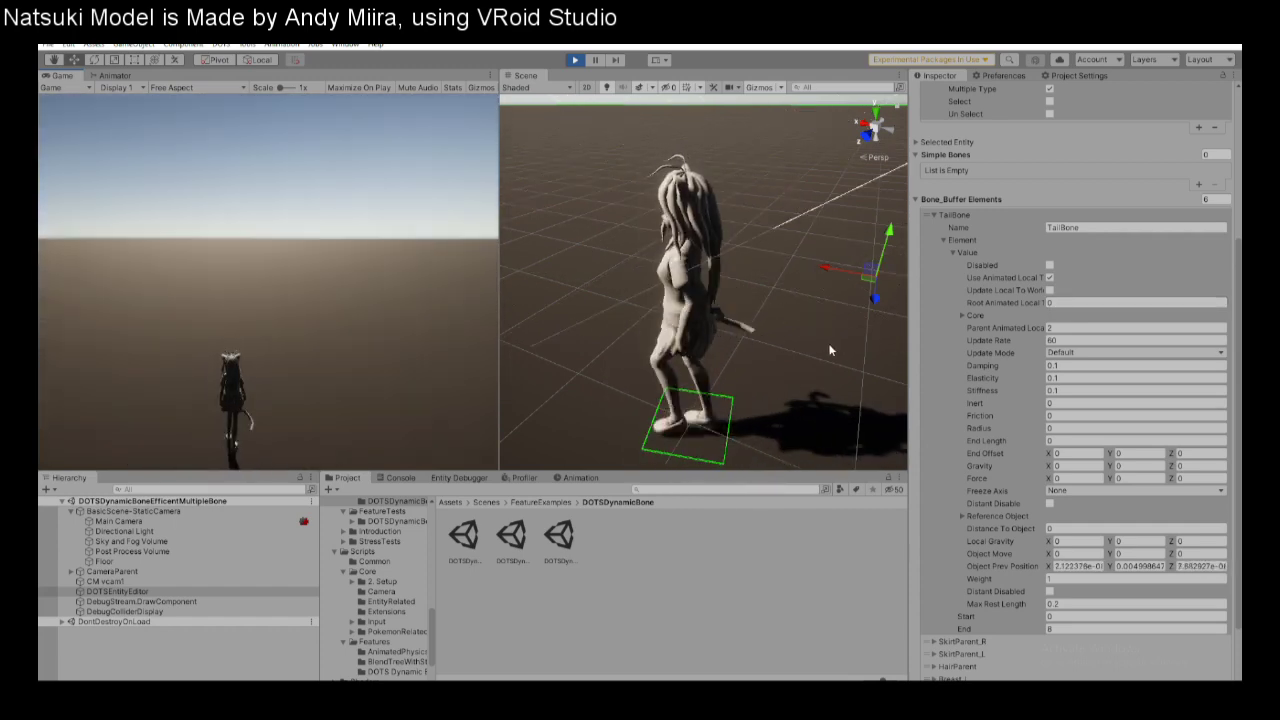
Reselect the DOTSEntityEditor object and toggle the TailBone element's Disabled option to compare its motion in the running game.
left_click(829, 343)
left_click(772, 101)
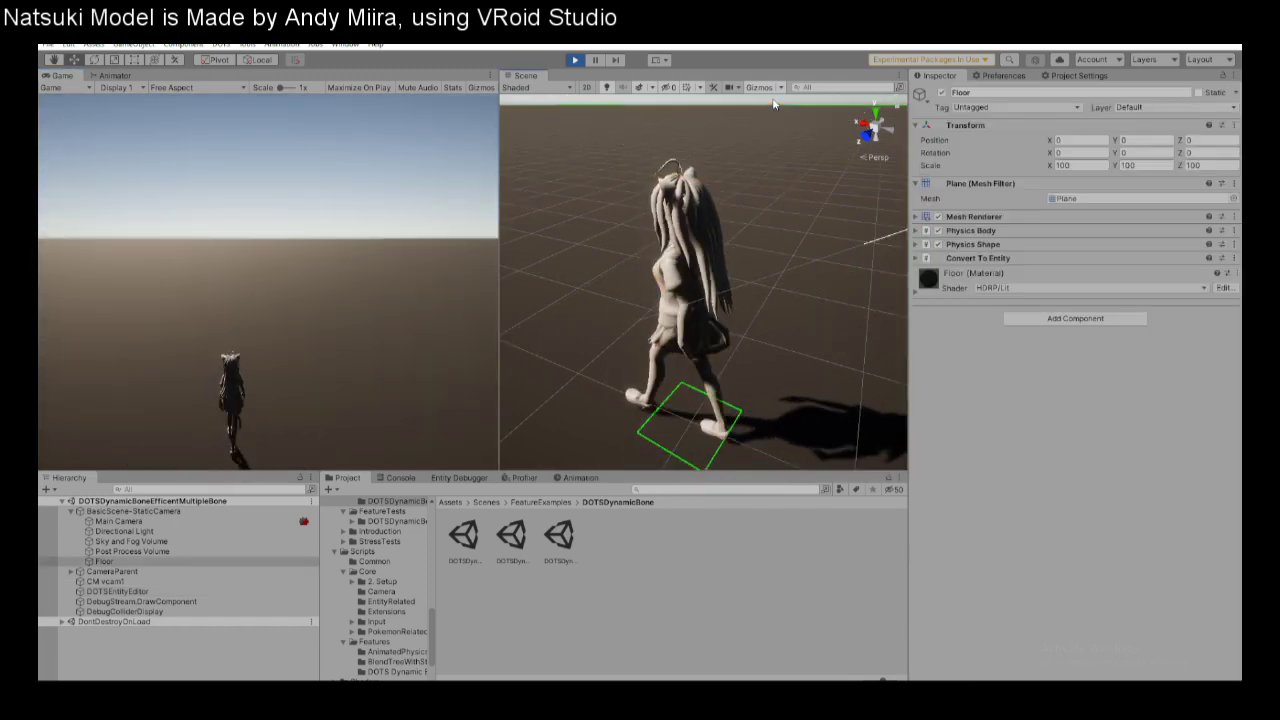
left_click(168, 591)
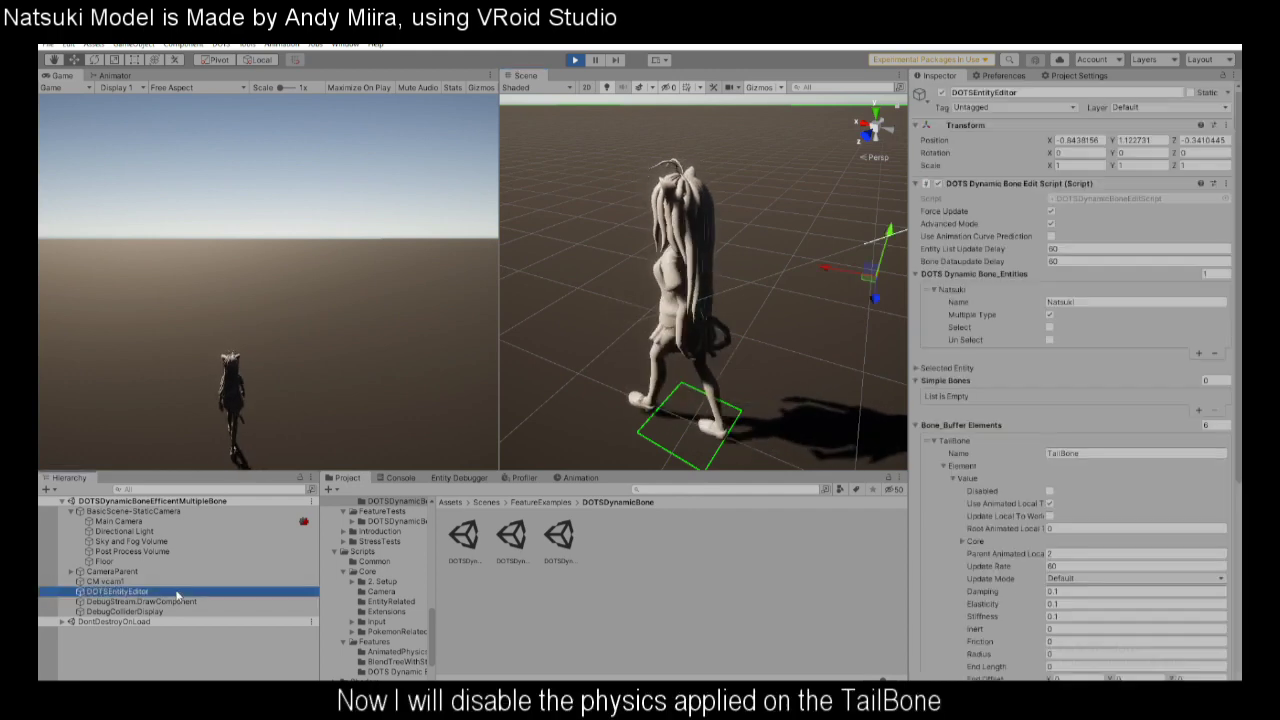
scroll(1075, 422, "down", 5)
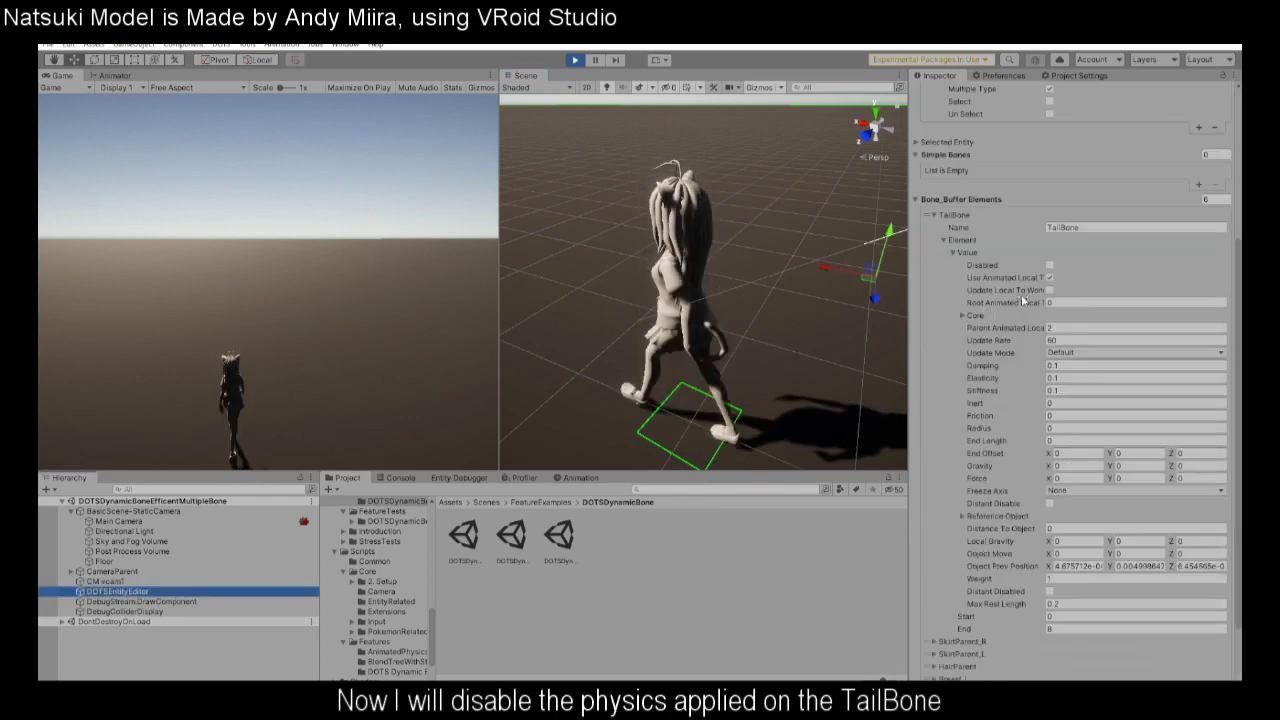
left_click(1050, 265)
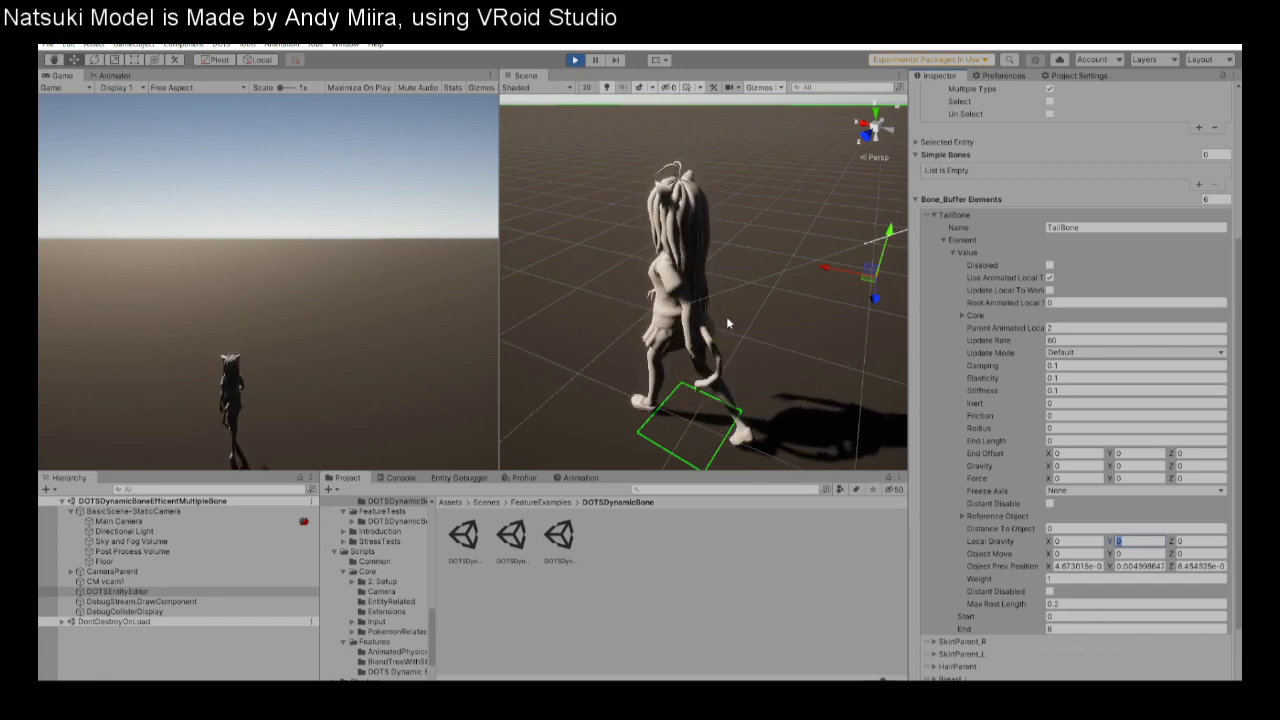
left_click(365, 302)
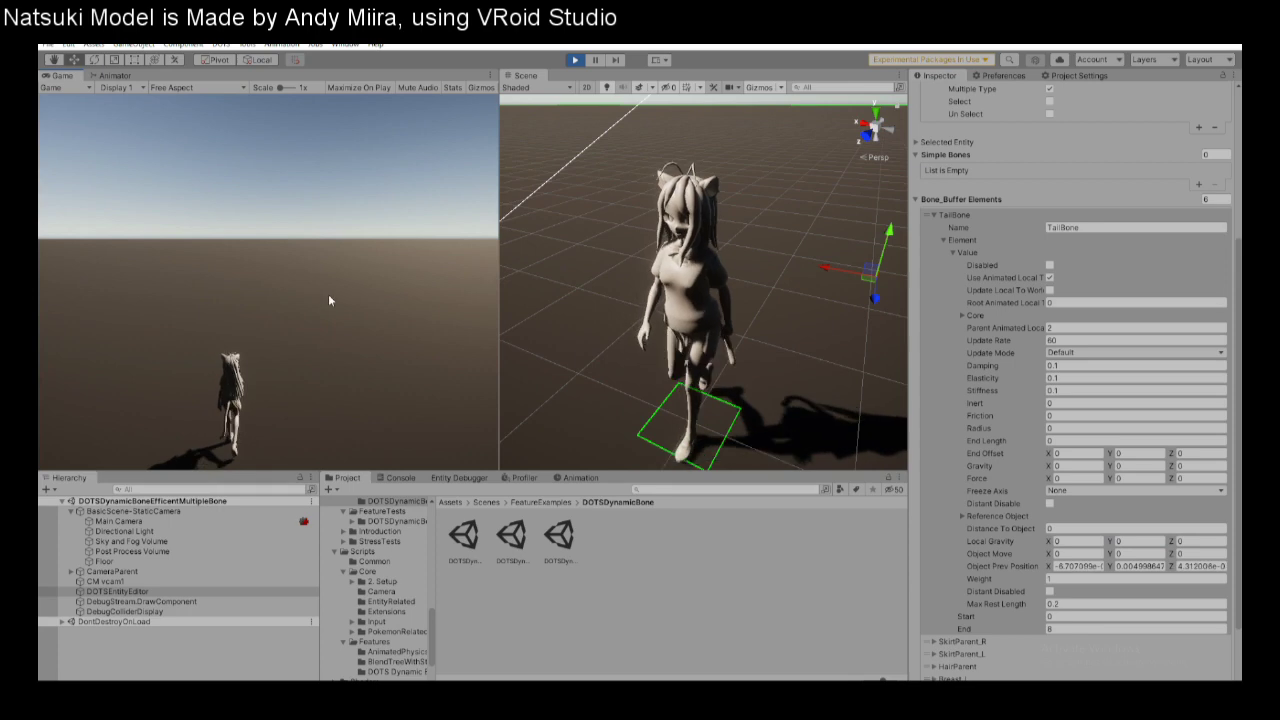
Collapse the TailBone element, expand the HairParent element's values and disable that bone.
left_click(935, 215)
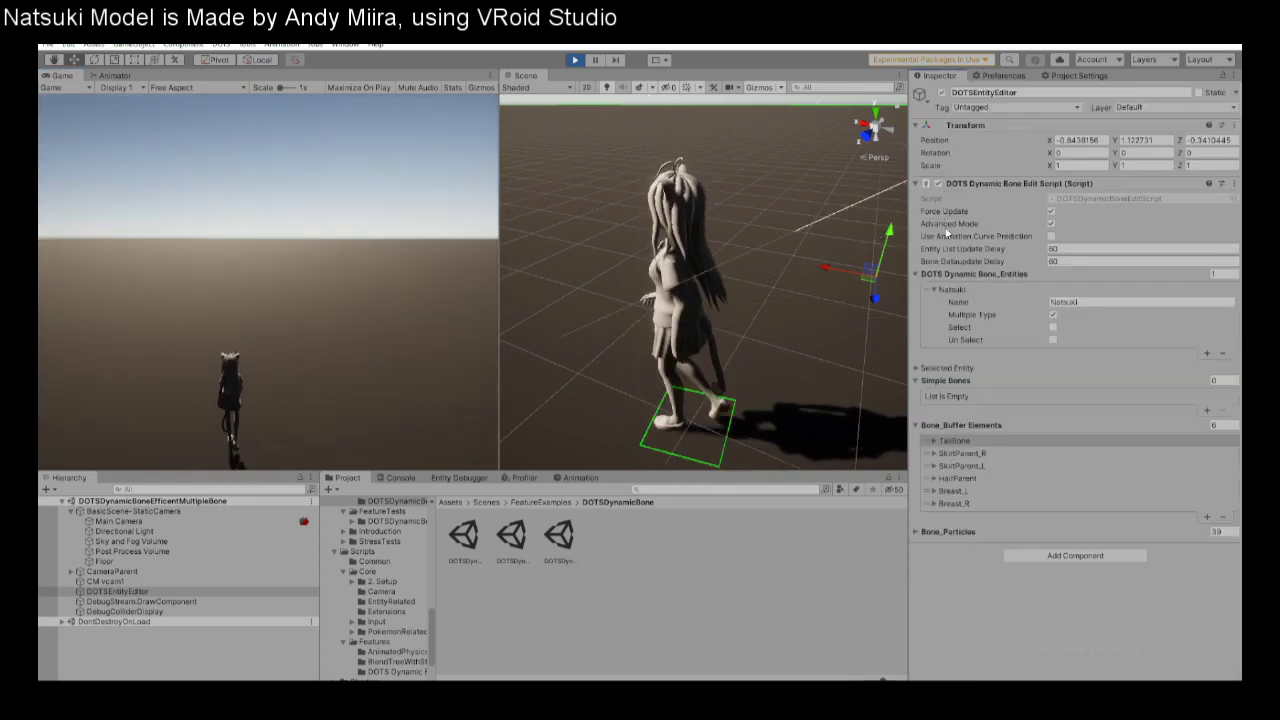
left_click(934, 479)
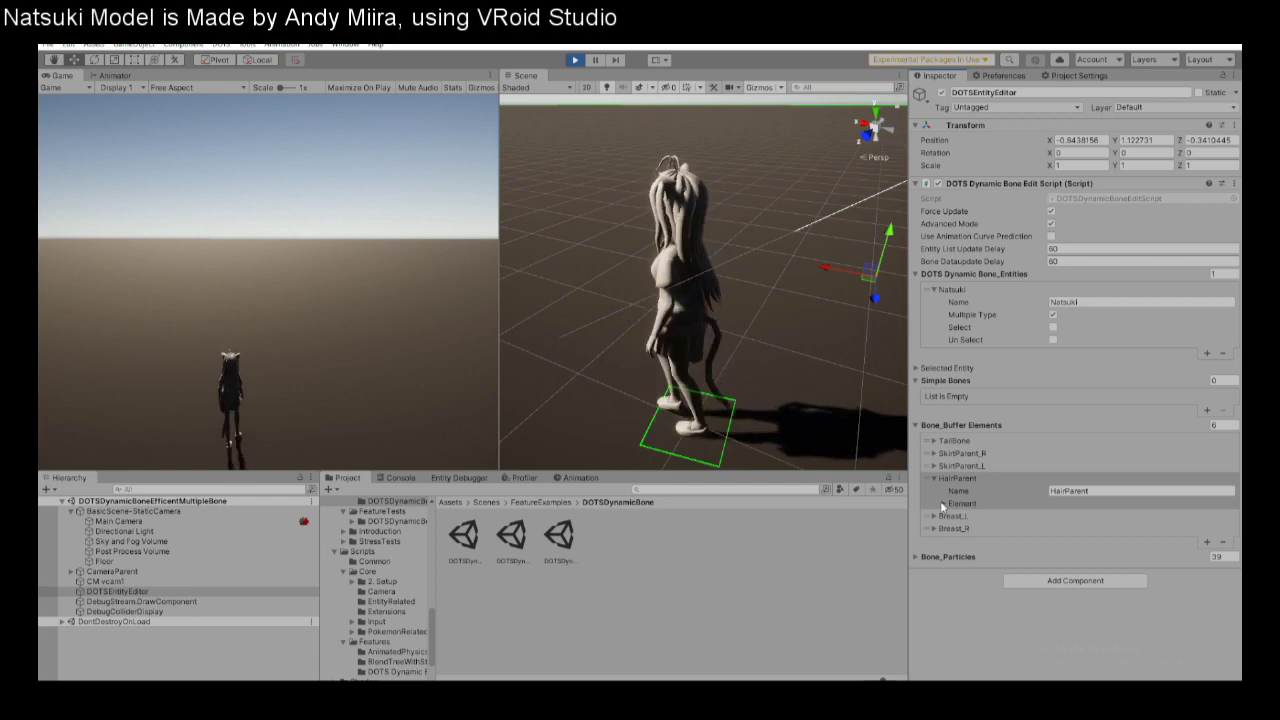
left_click(942, 505)
left_click(953, 516)
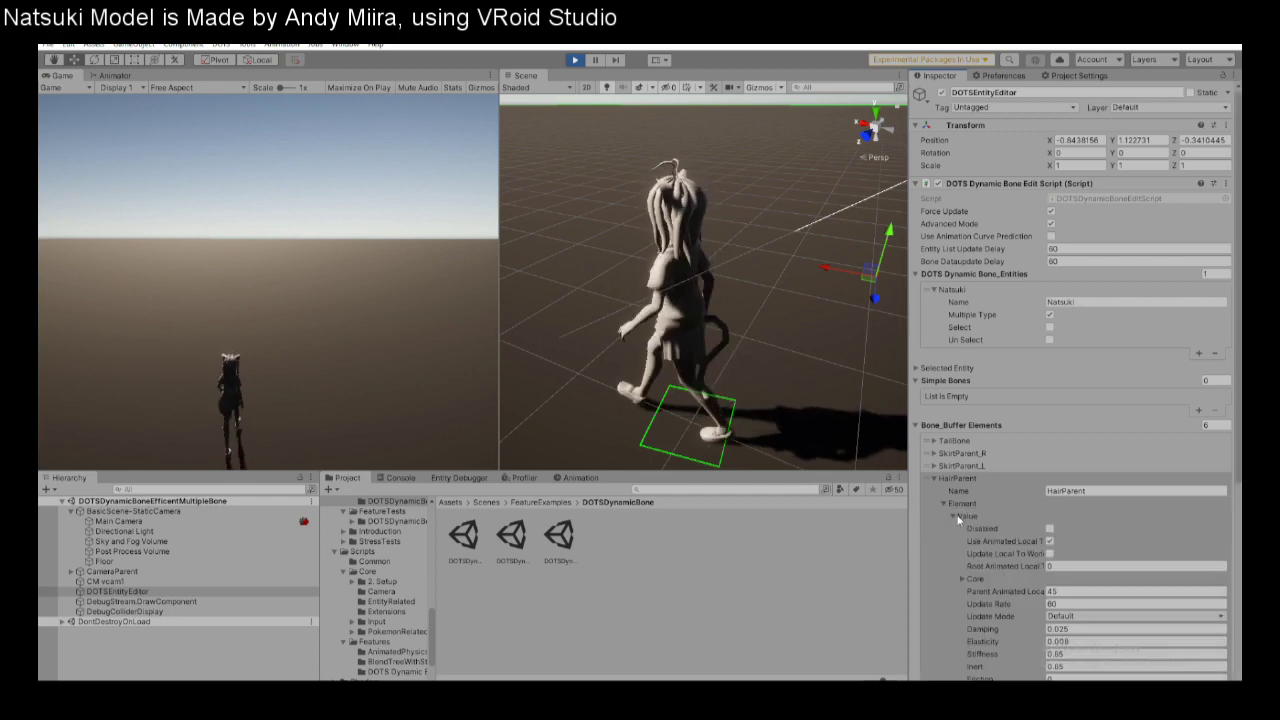
scroll(1050, 440, "down", 5)
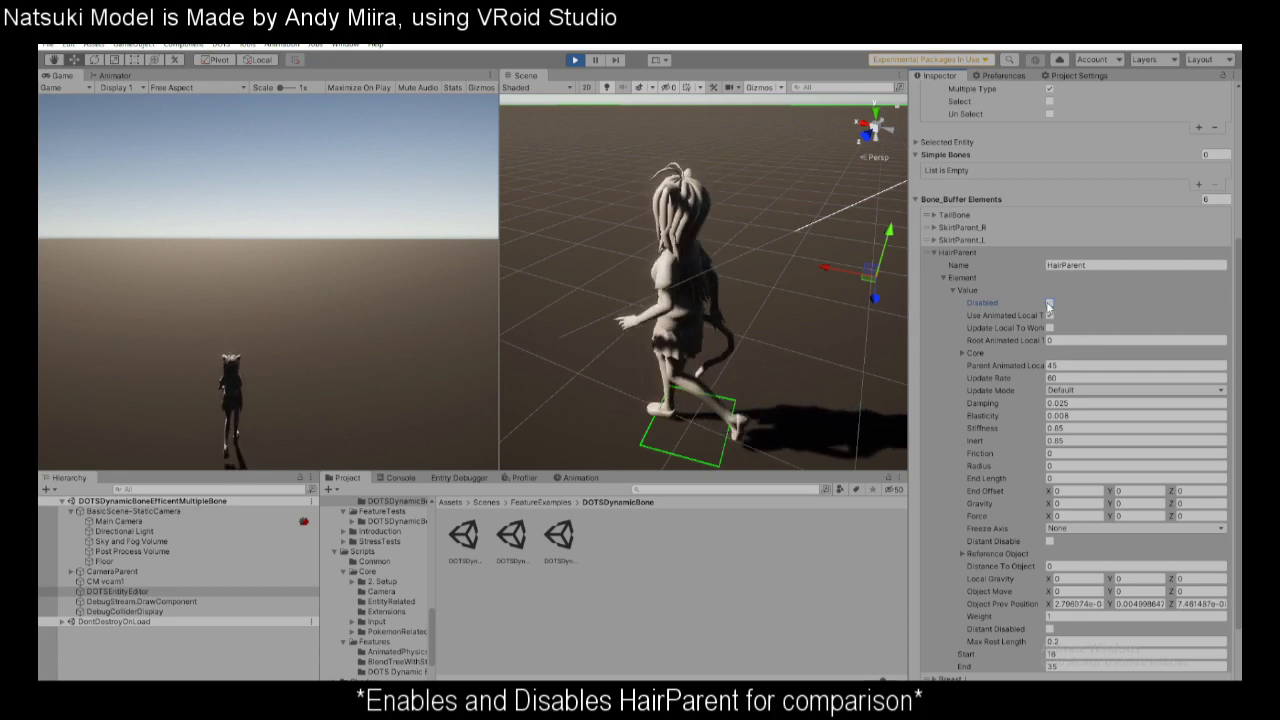
scroll(1092, 443, "down", 2)
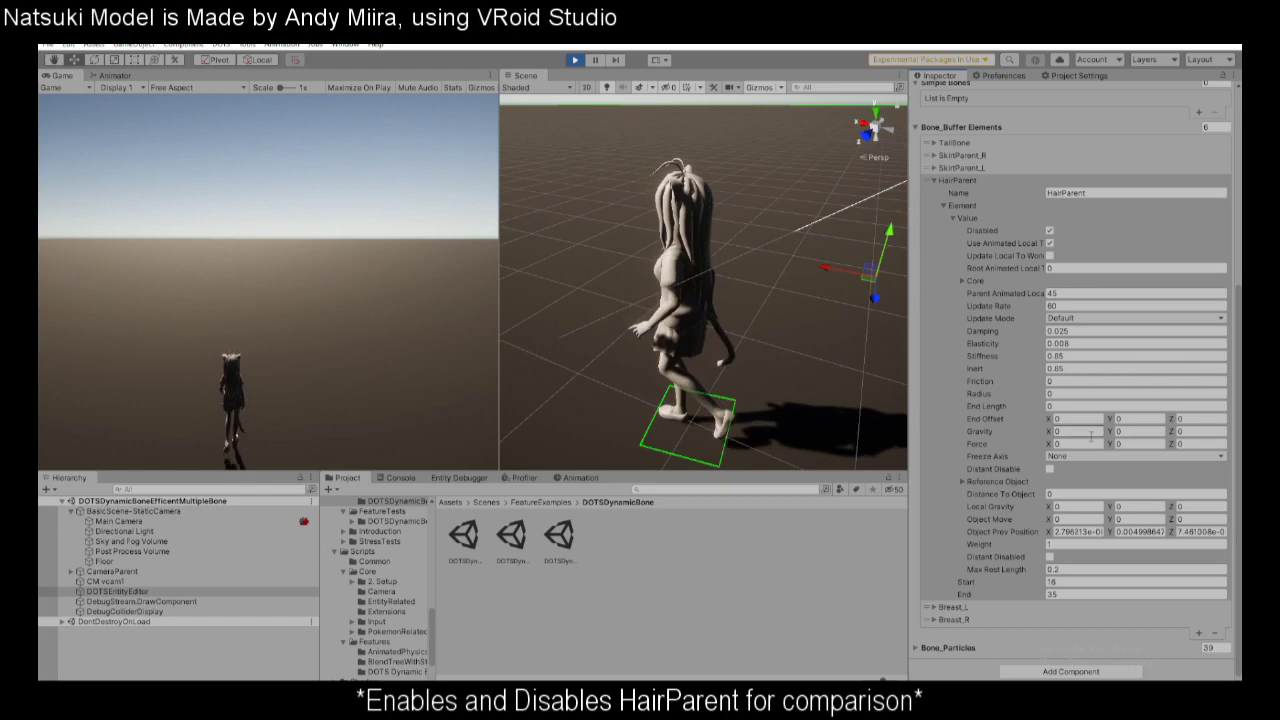
Set HairParent's Damping, Elasticity and Stiffness to 0.1 and Inert to 0, and re-enable the bone.
double_click(1066, 331)
type("0.1")
key("Tab")
type("0.1")
key("Tab")
type("0.1")
key("Tab")
type("0")
left_click(1050, 231)
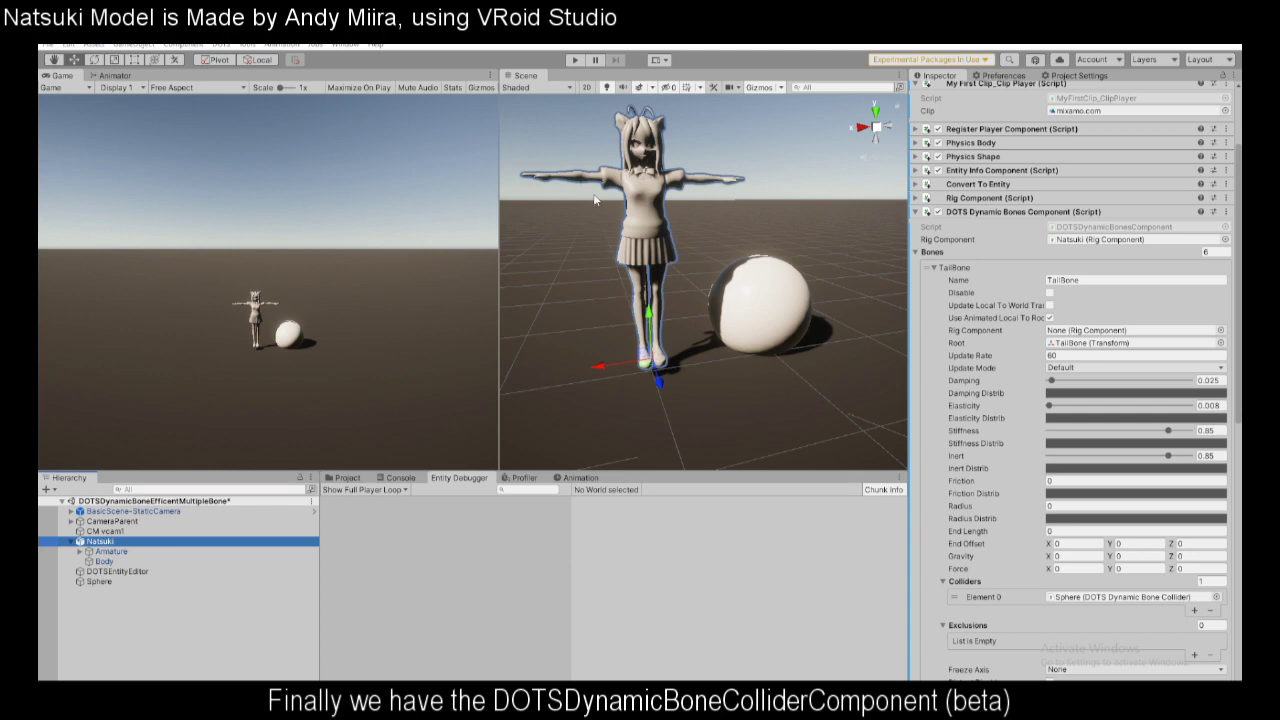
Show the Sphere object's DOTS Dynamic Bone Collider component and run the scene.
left_click(166, 582)
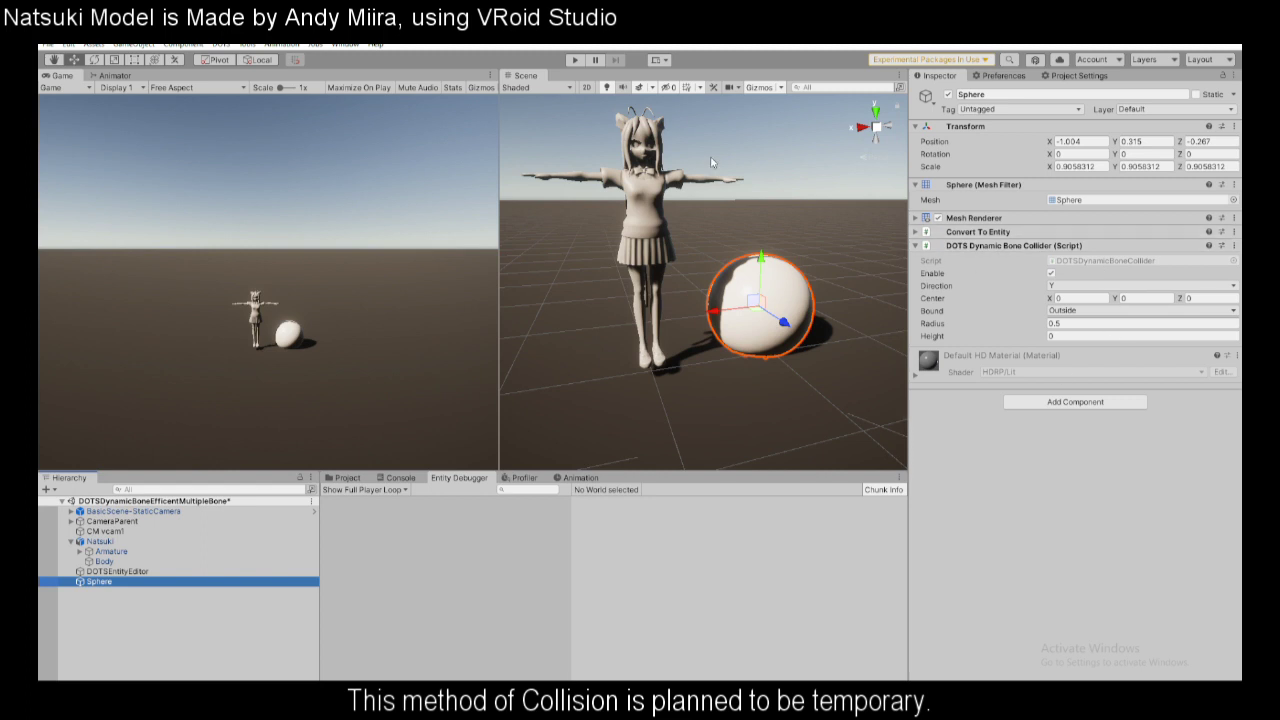
left_click(577, 60)
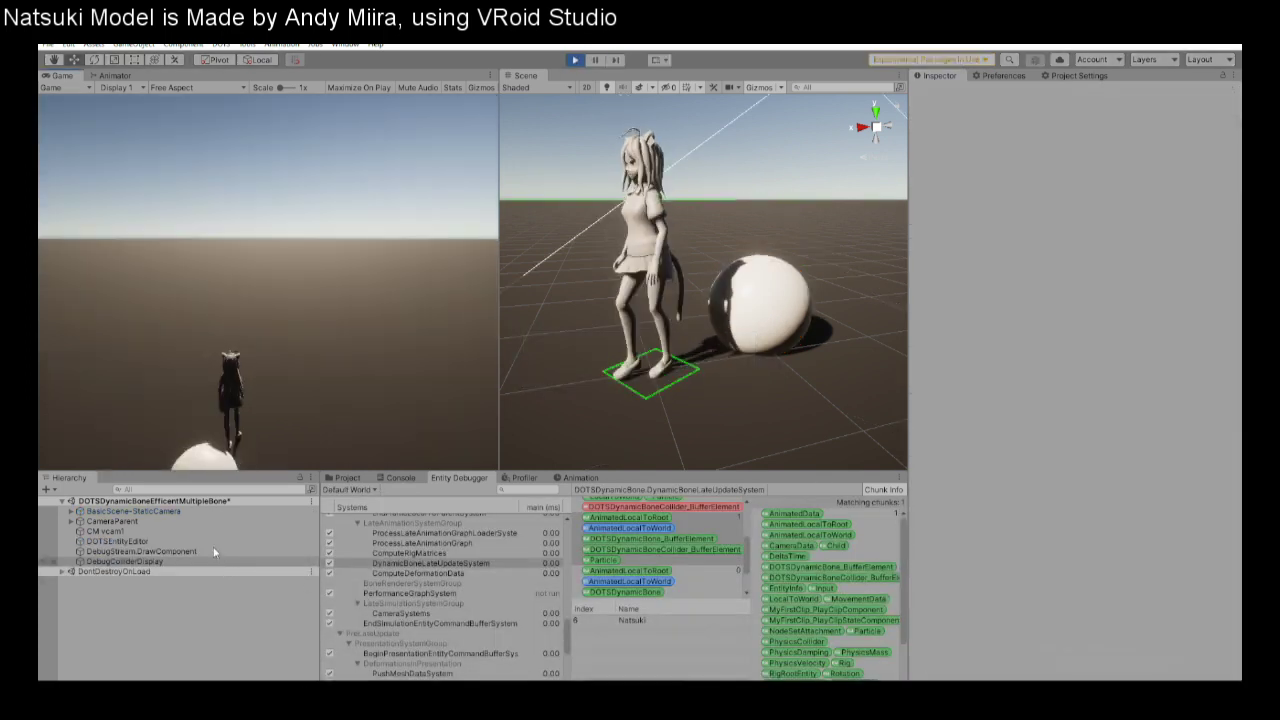
Load the Natsuki entity in DOTSEntityEditor's DOTS Dynamic Bone Edit Script with Force Update and Advanced Mode enabled.
left_click(204, 541)
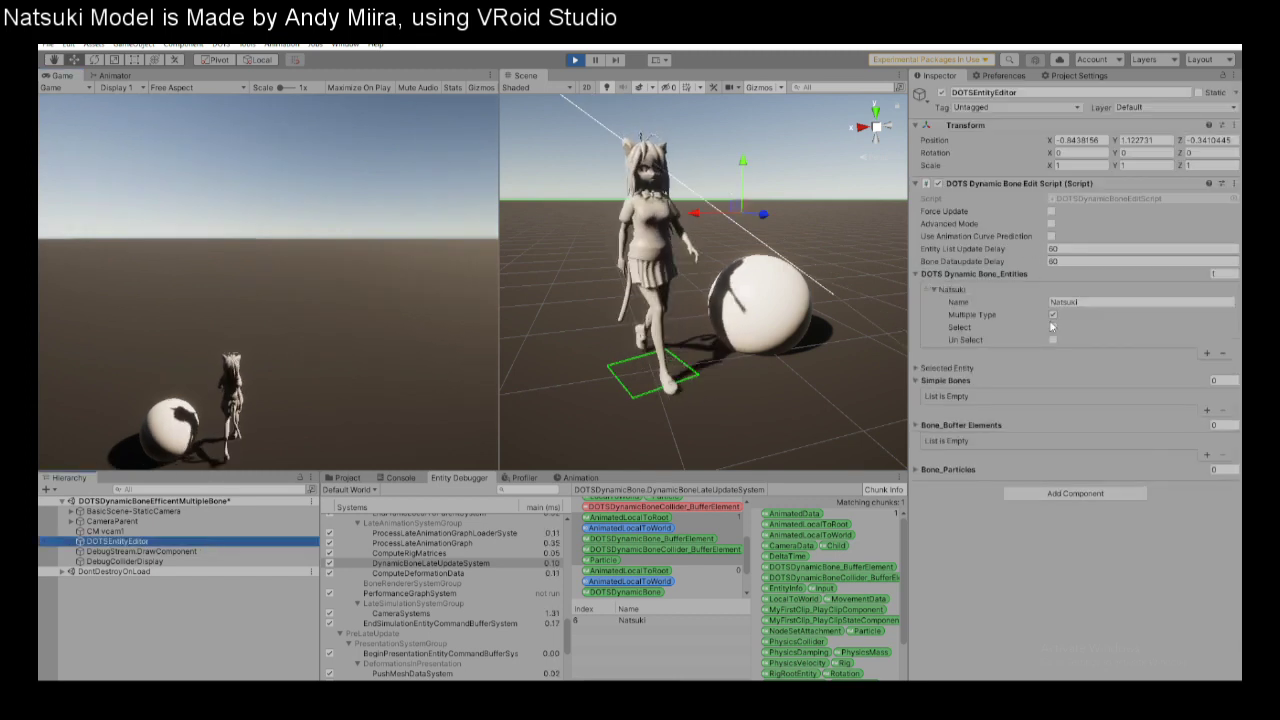
left_click(1052, 328)
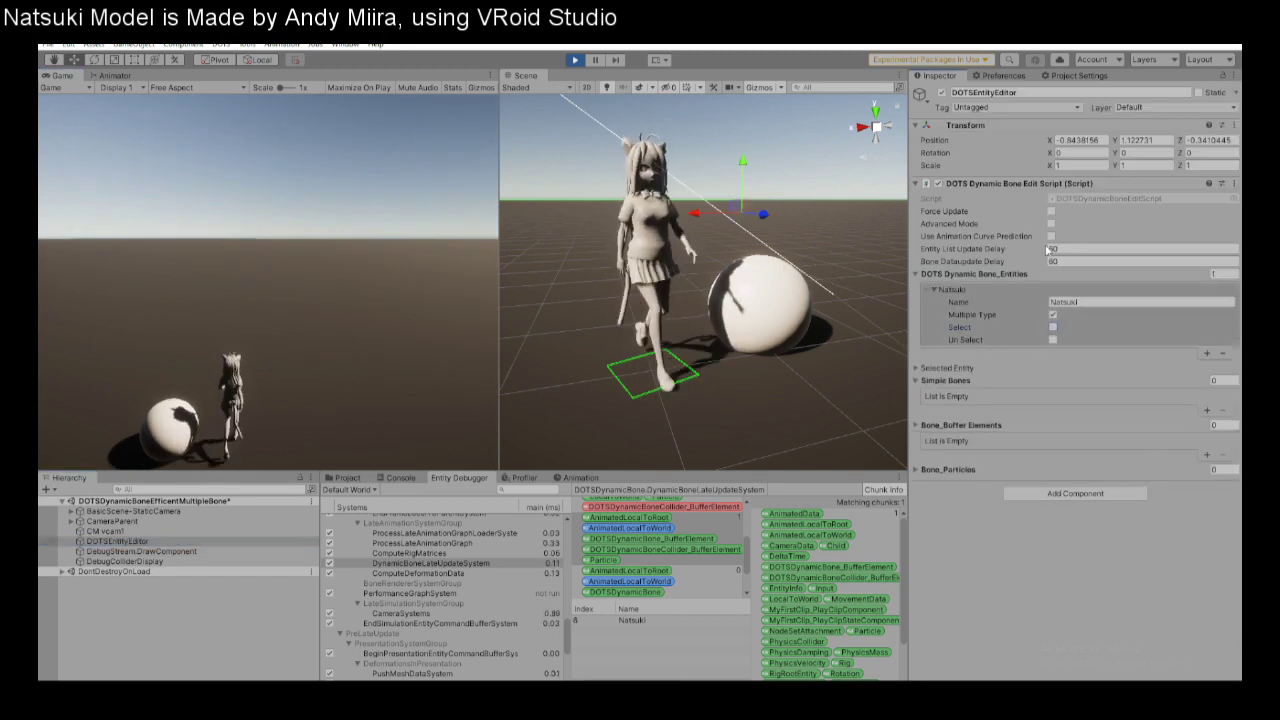
Collapse HairParent, expand TailBone, and set TailBone's Damping, Elasticity and Stiffness to 0.1 and Inert to 0.
scroll(1062, 477, "down", 5)
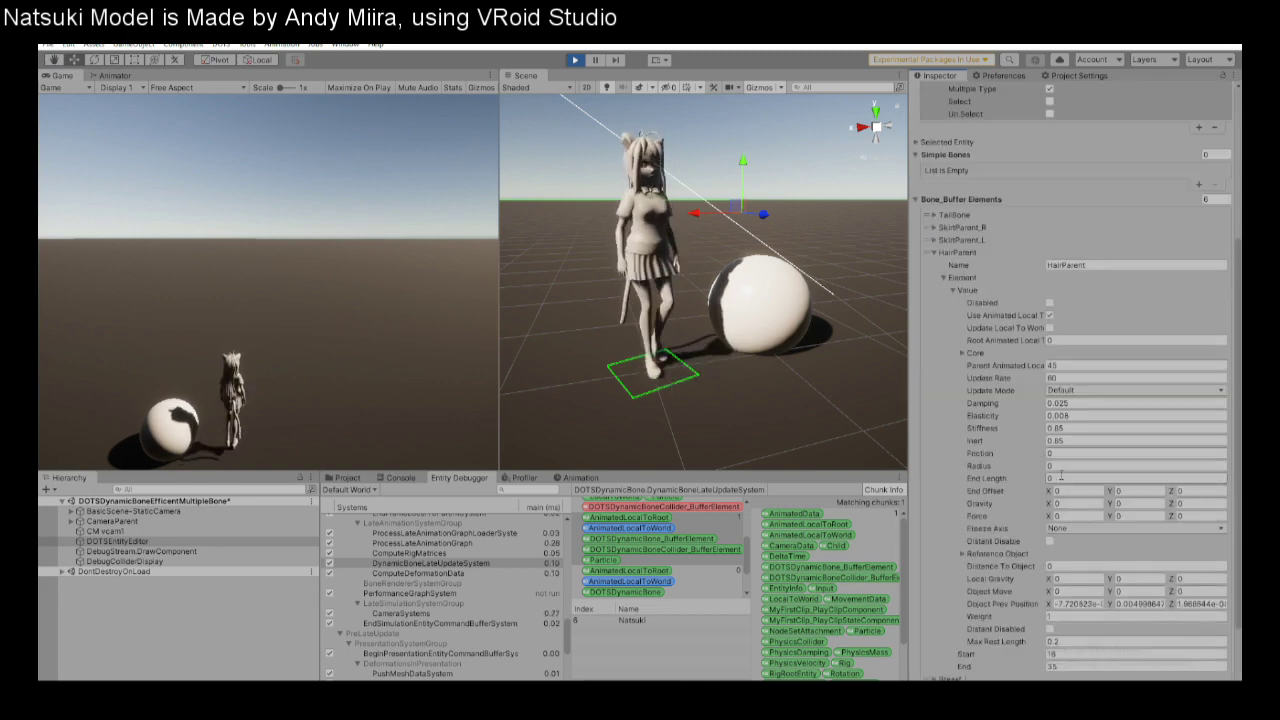
left_click(934, 254)
scroll(934, 254, "up", 5)
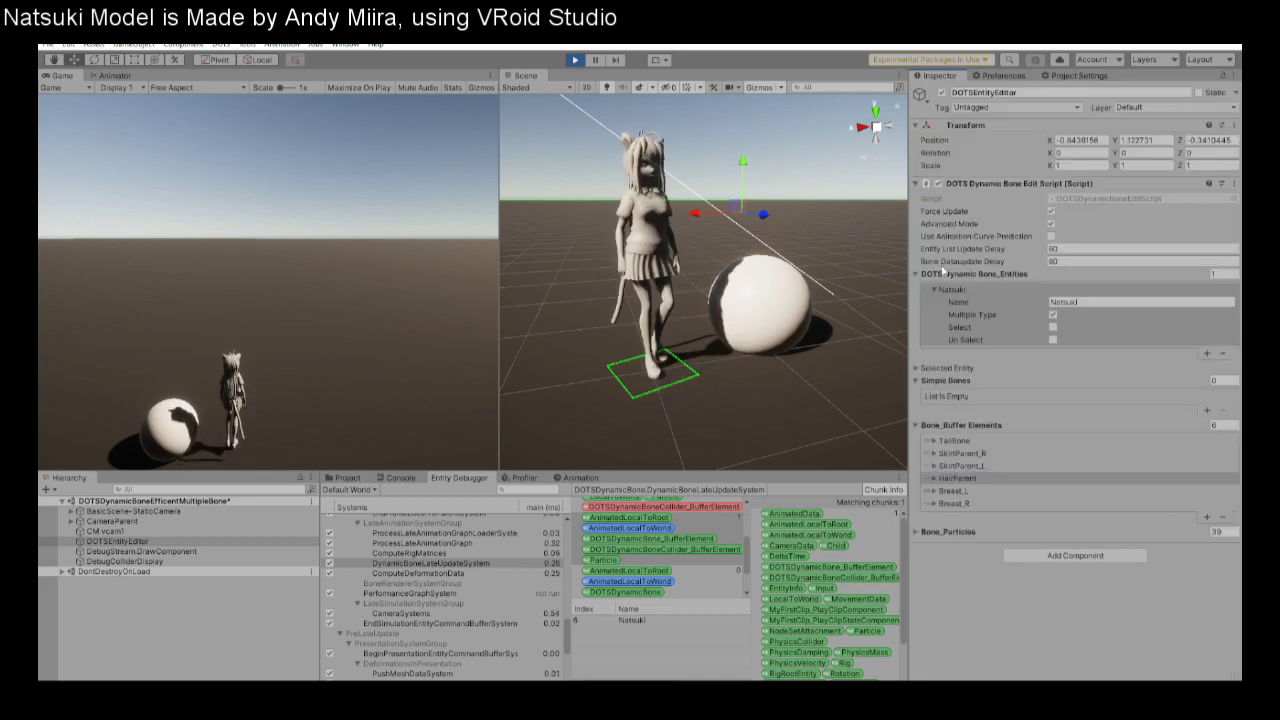
left_click(937, 441)
scroll(937, 441, "down", 5)
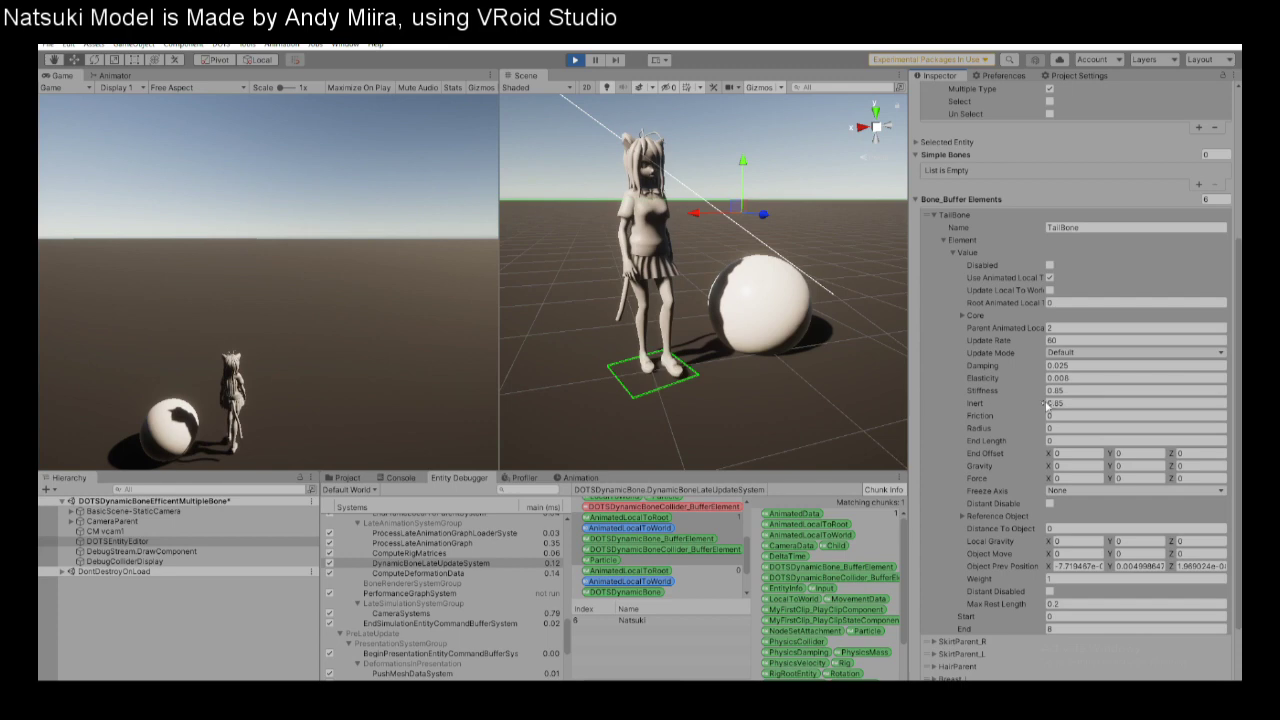
left_click(1082, 365)
type("0.1")
key("Tab")
type("0.1")
key("Tab")
type("0.1")
key("Tab")
type("0")
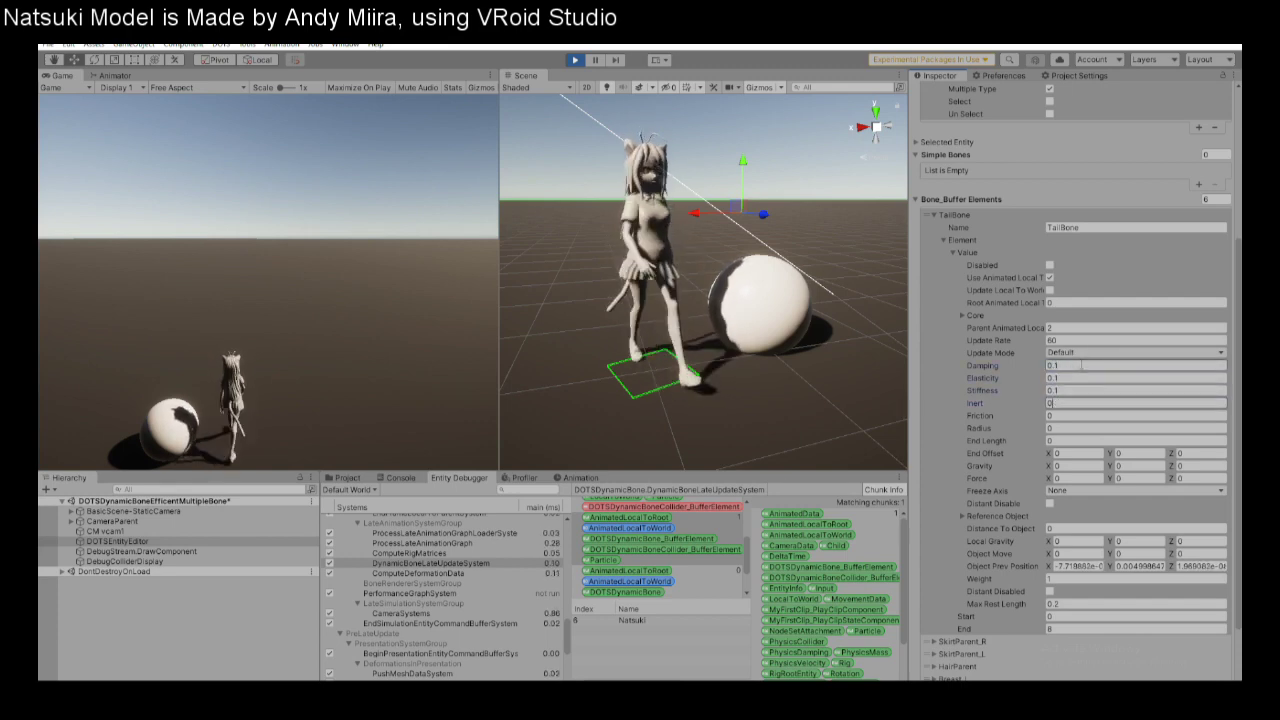
Test the tail's collision by moving Natsuki against the sphere in the running game, and stop the scene.
left_click(403, 273)
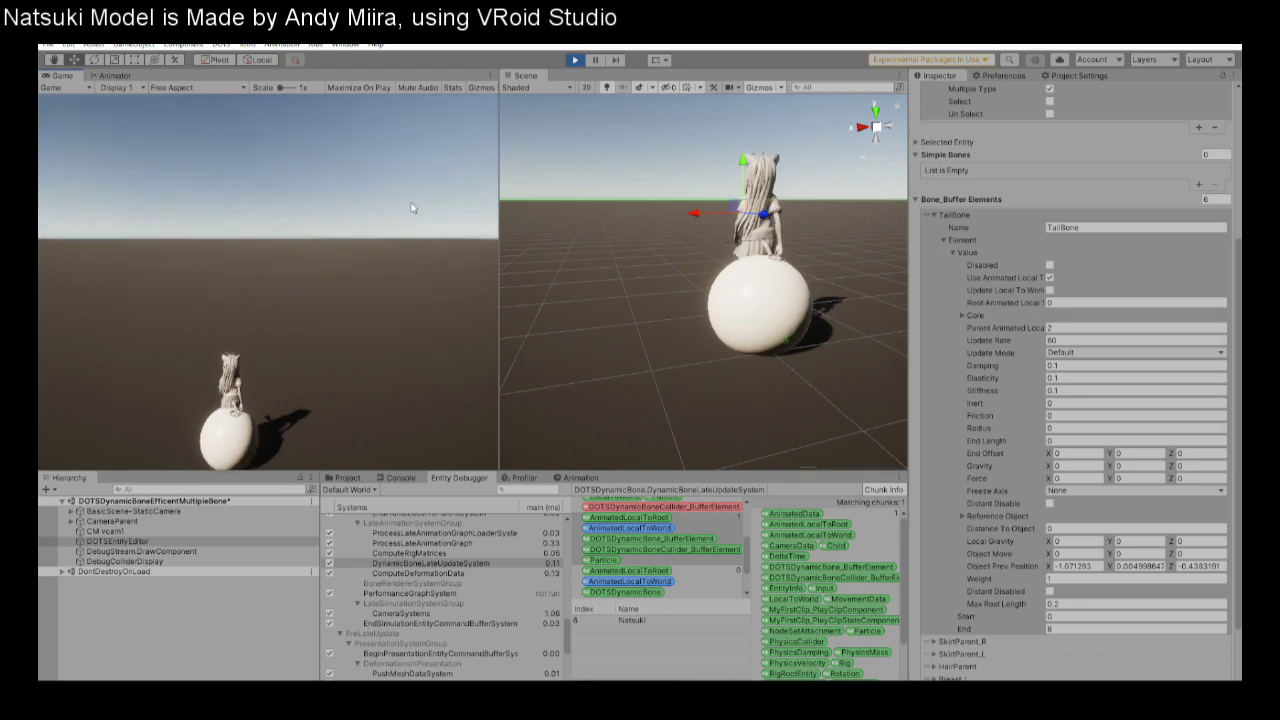
left_click(576, 61)
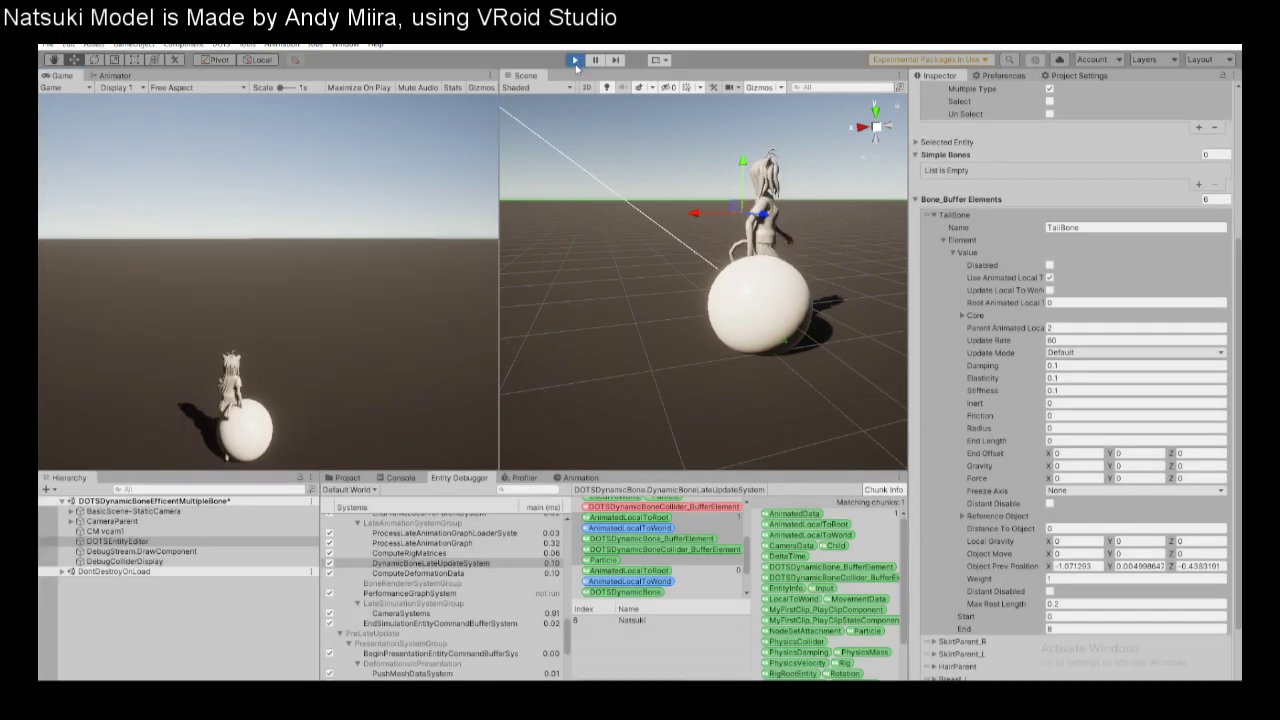